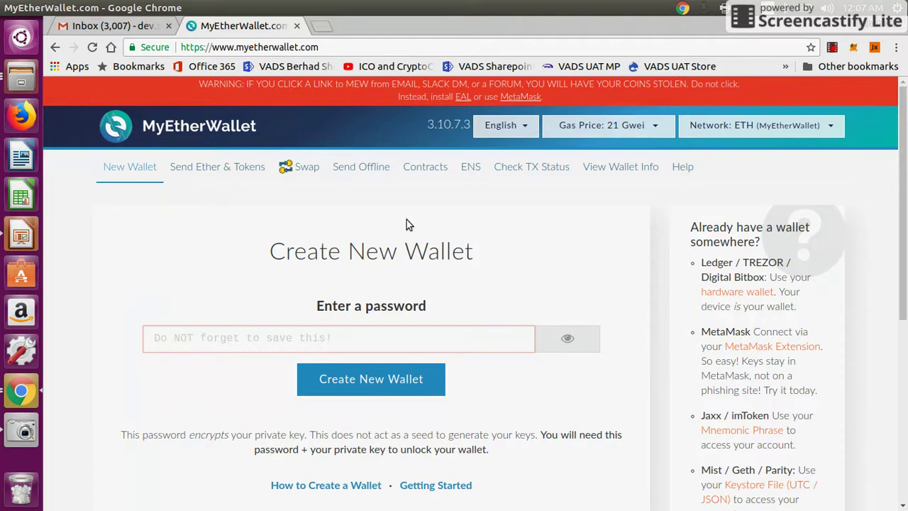
Search the MEW help page for 'off', open the run-offline/locally article, then its latest GitHub release.
left_click(323, 51)
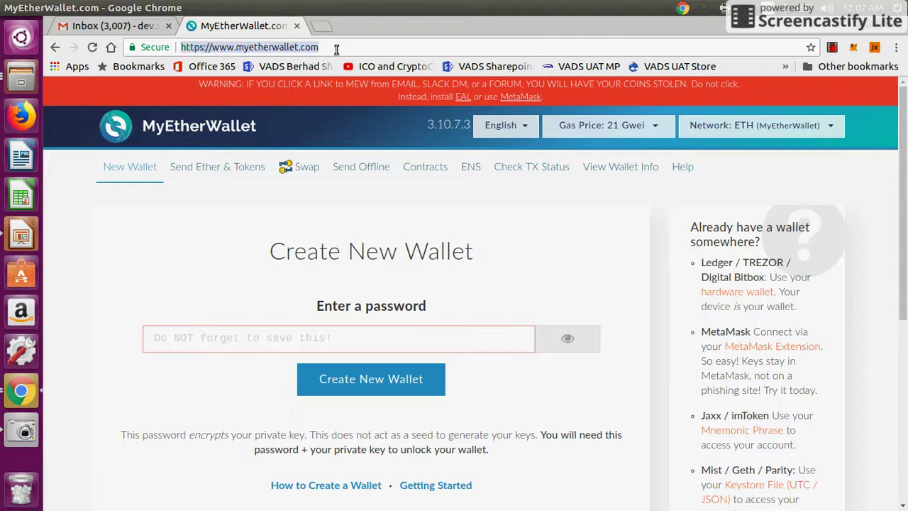
left_click(336, 49)
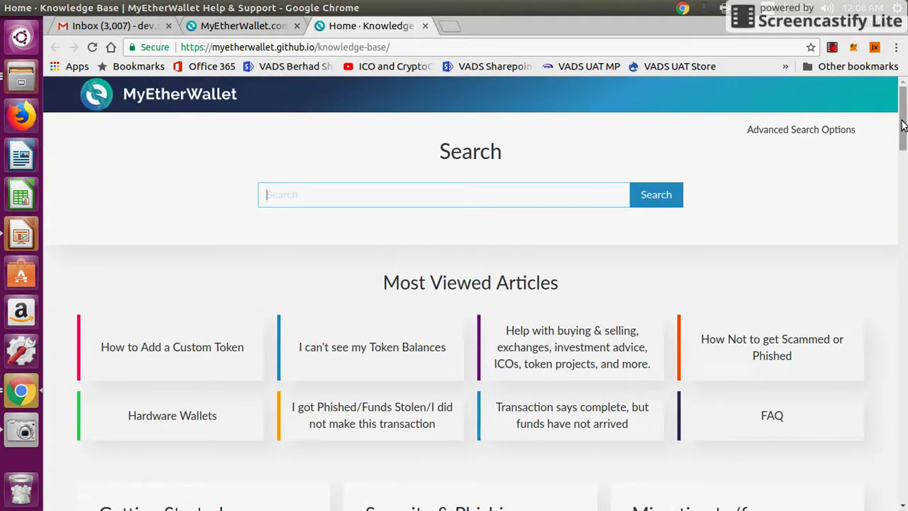
key("ctrl+f")
type("offl")
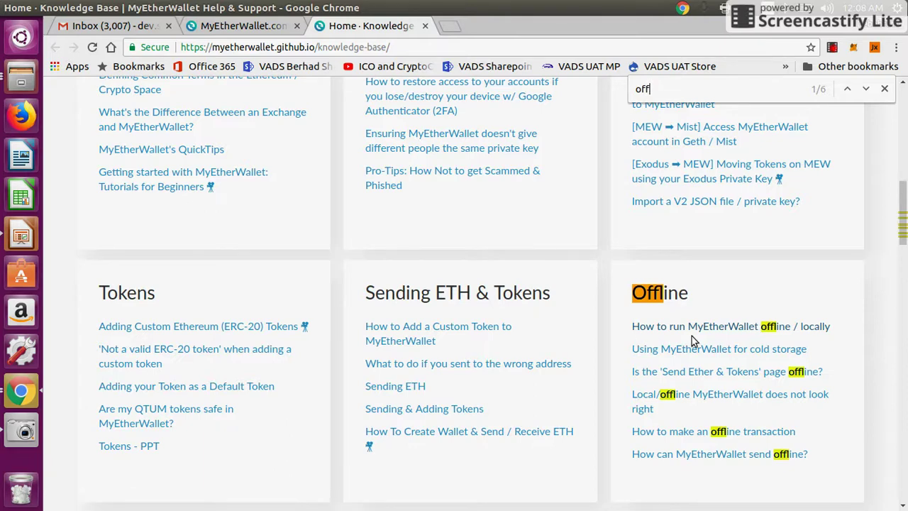
left_click(737, 332)
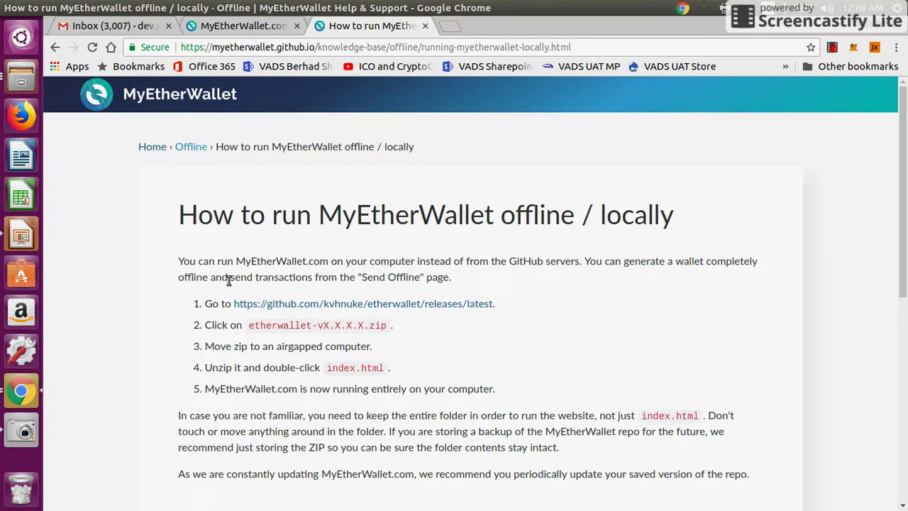
left_click(328, 307)
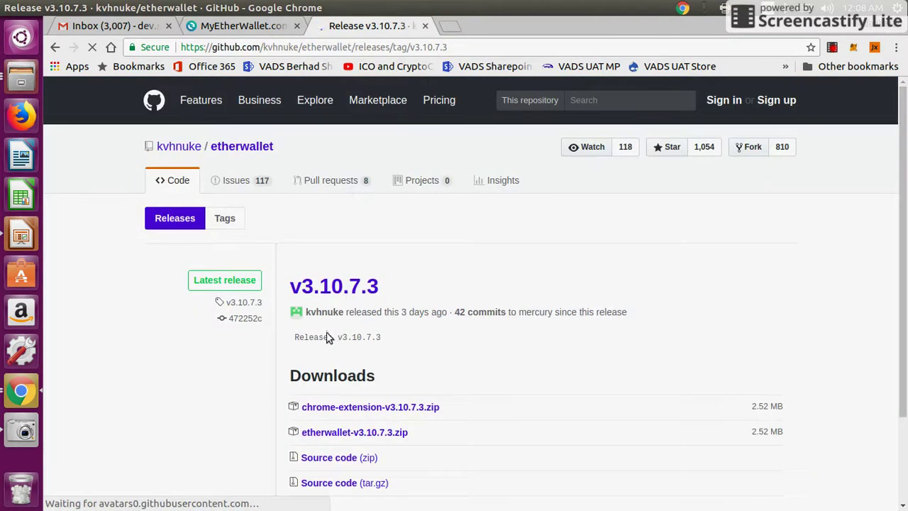
Scroll to the v3.10.7.3 downloads, briefly open and close Files, then reveal the desktop.
scroll(511, 405, "down", 2)
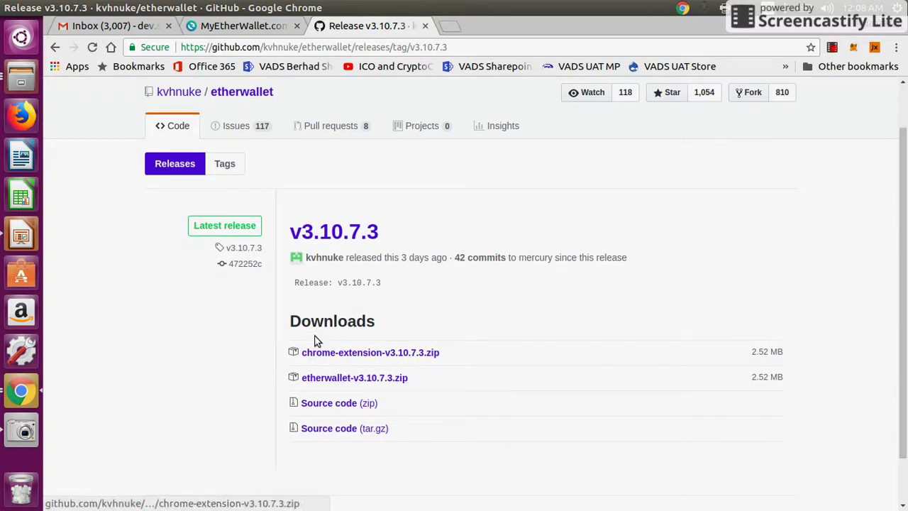
left_click(11, 84)
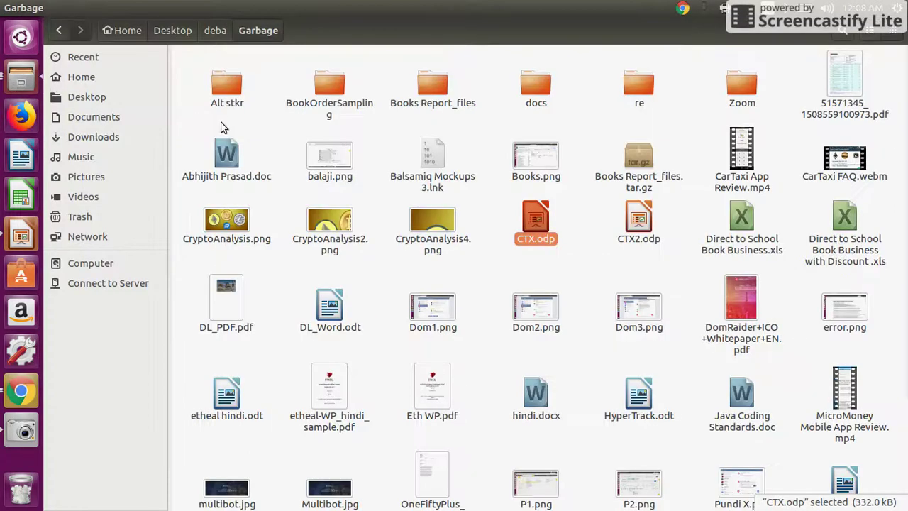
left_click(7, 8)
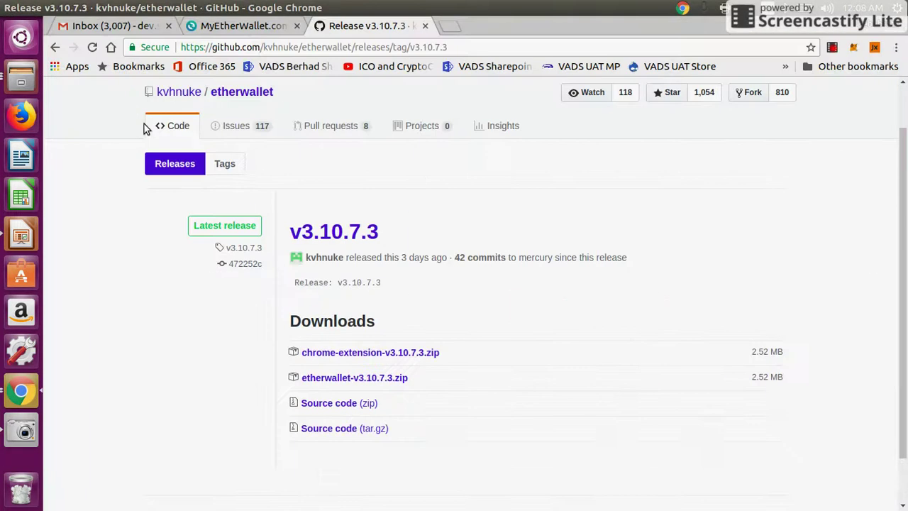
key("ctrl+super+d")
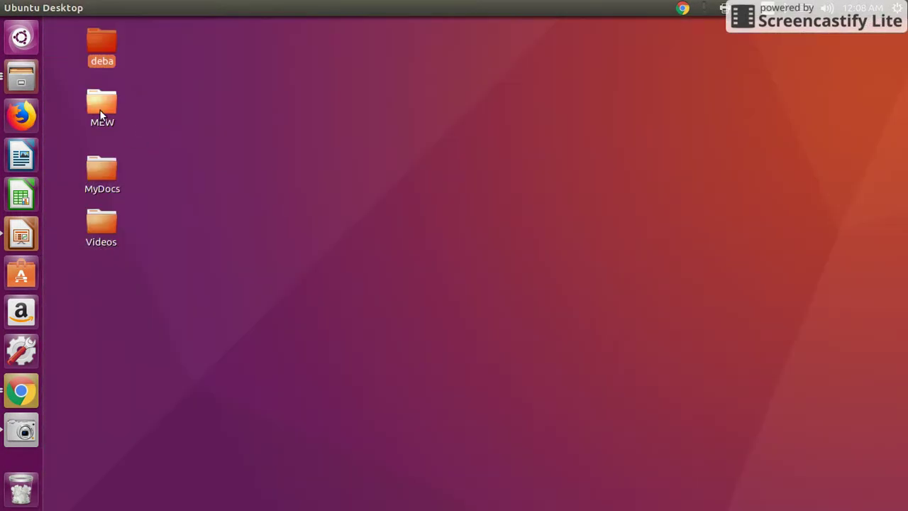
Go into MEW > etherwallet-v3.10.7.1 and open index.html with Google Chrome.
double_click(100, 108)
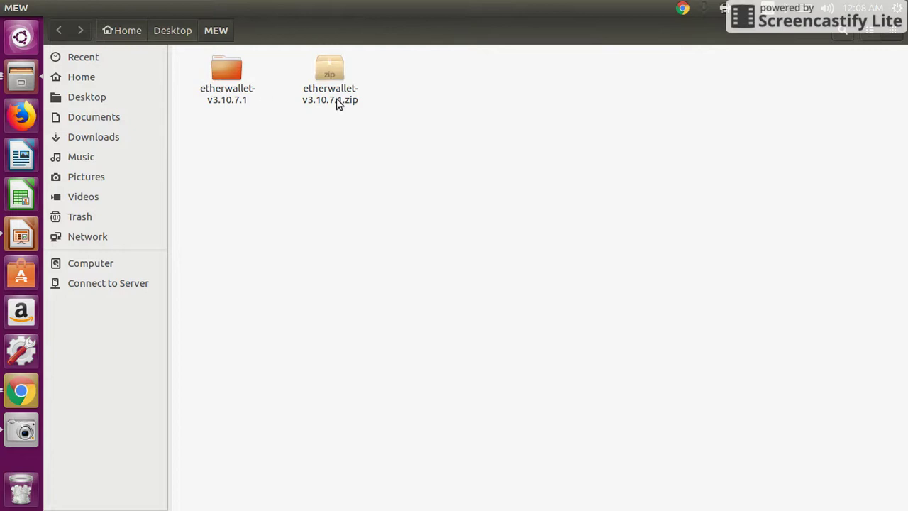
left_click(337, 99)
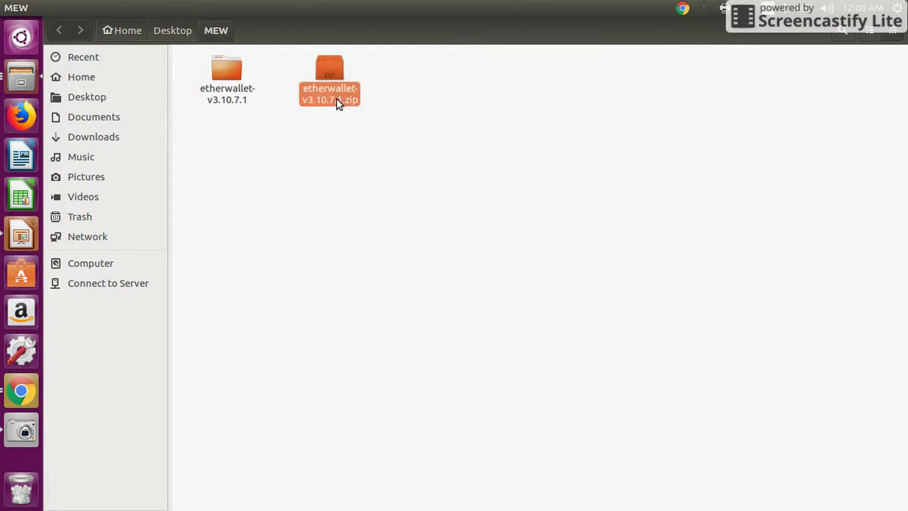
double_click(230, 88)
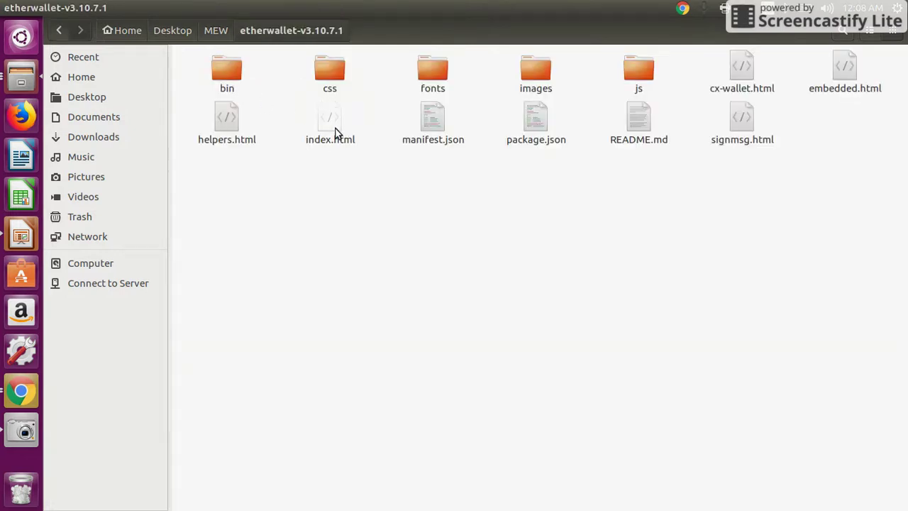
left_click(335, 132)
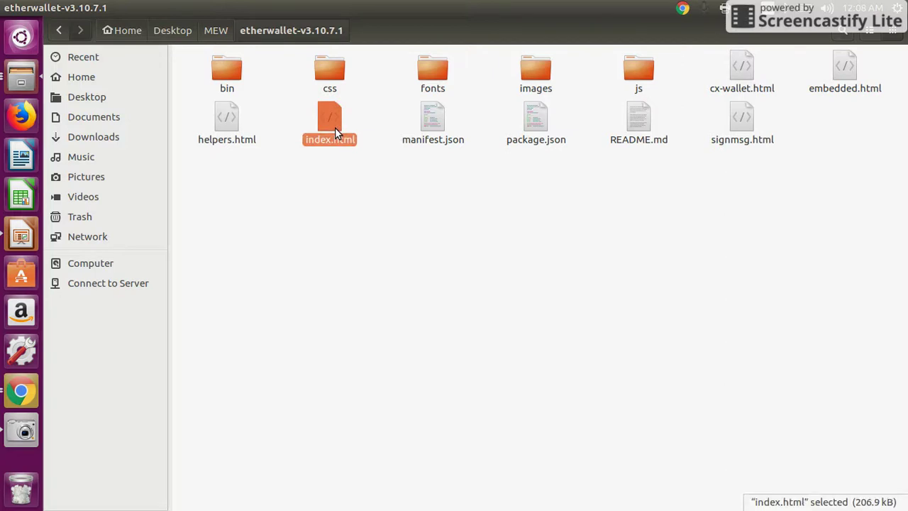
right_click(335, 129)
mouse_move(399, 156)
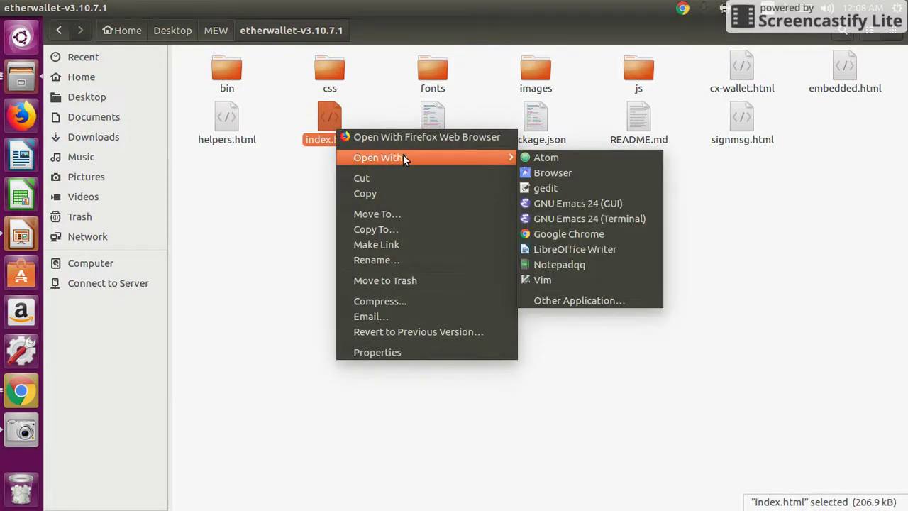
left_click(555, 232)
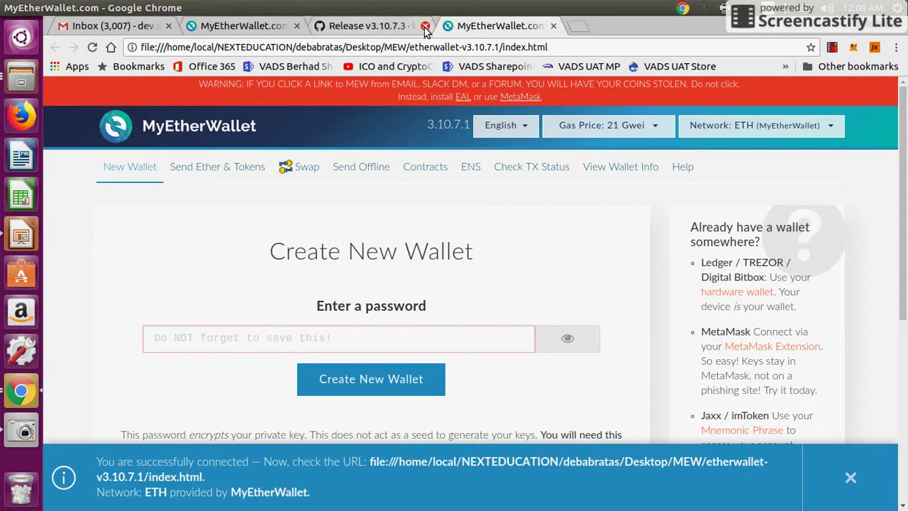
Close the GitHub release and online myetherwallet.com tabs, keeping only the local 3.10.7.1 wallet.
left_click(425, 26)
left_click(263, 26)
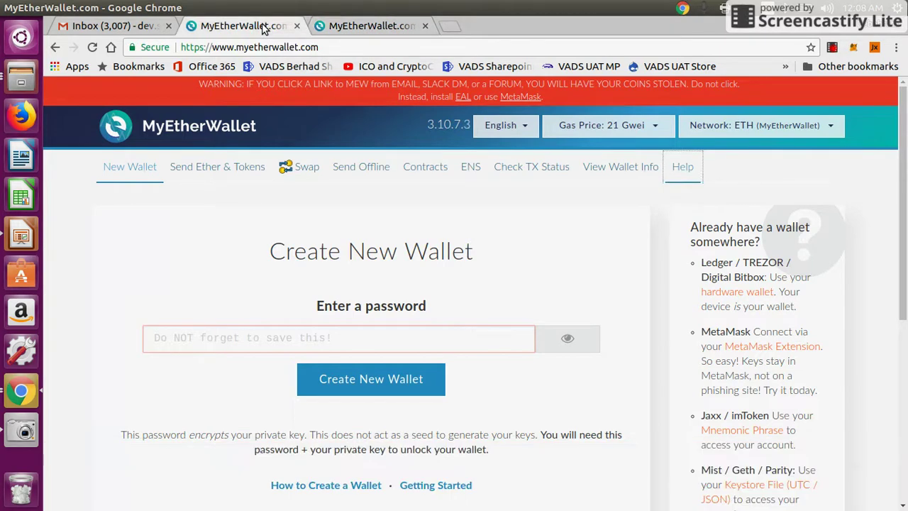
left_click(402, 26)
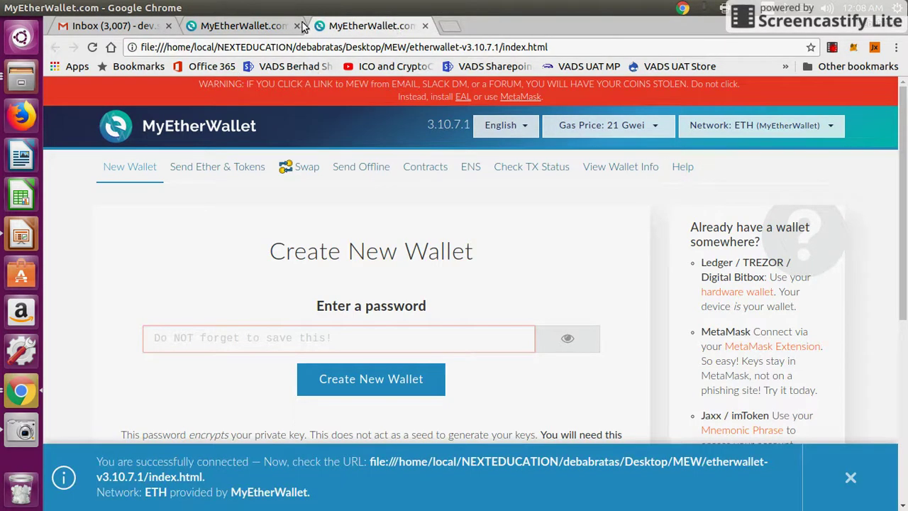
left_click(268, 27)
left_click(297, 26)
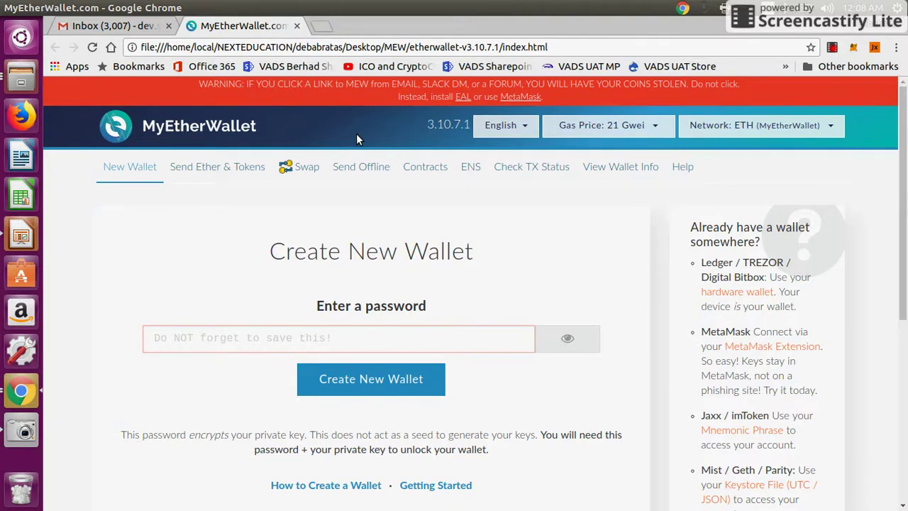
left_click(292, 335)
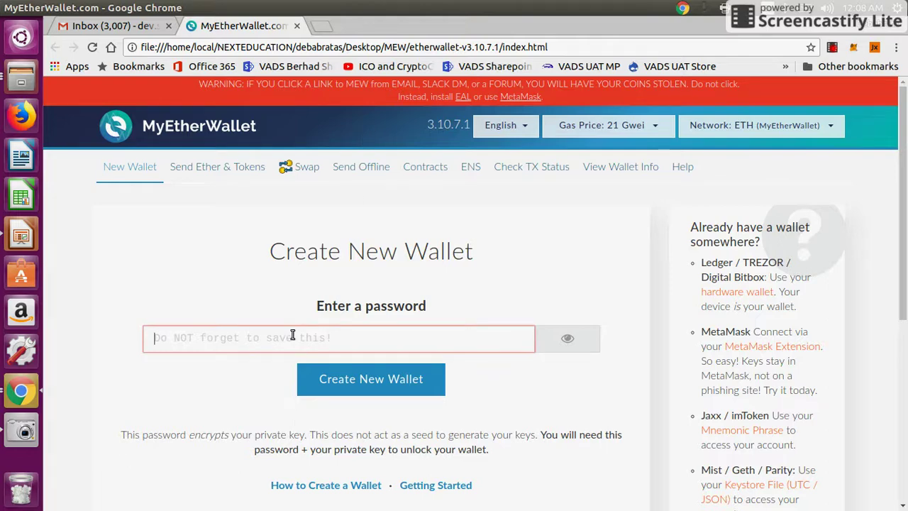
Enter a wallet password and create the new wallet.
type("**********")
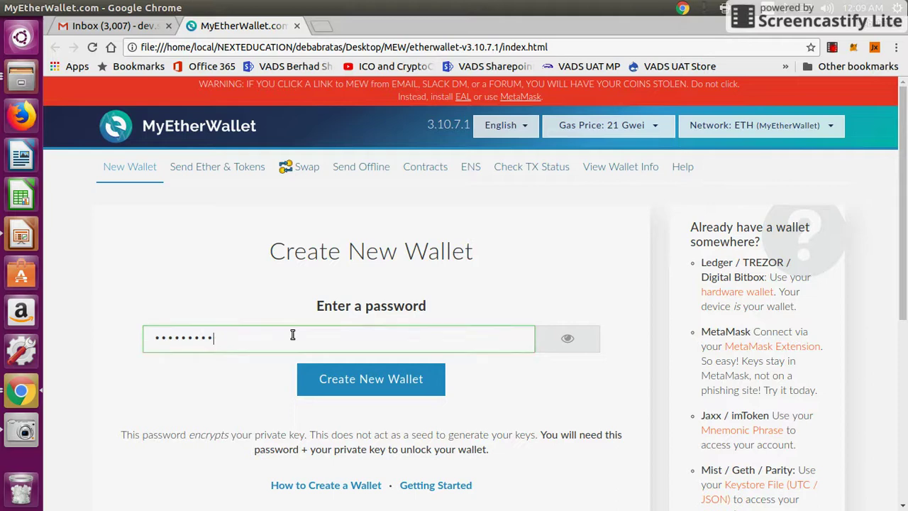
left_click(359, 378)
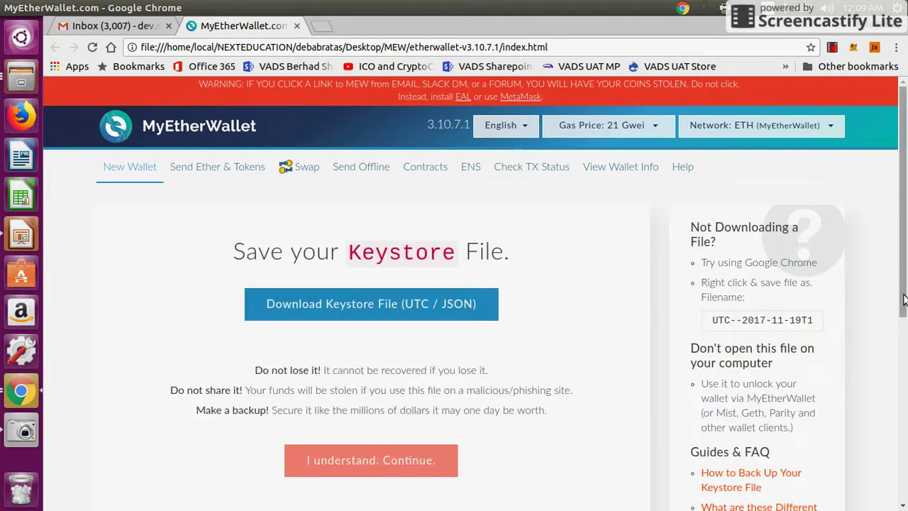
scroll(904, 302, "down", 1)
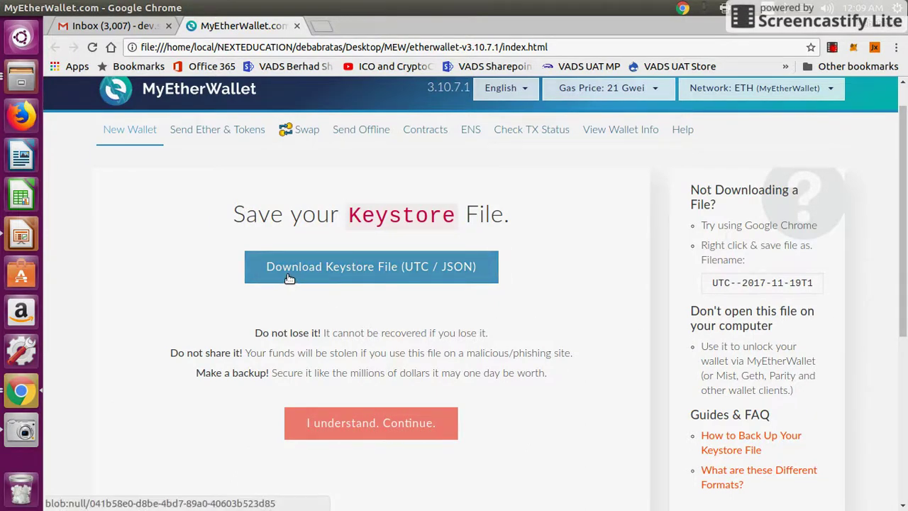
Download the wallet's UTC keystore file and show it in its Downloads folder.
left_click(383, 267)
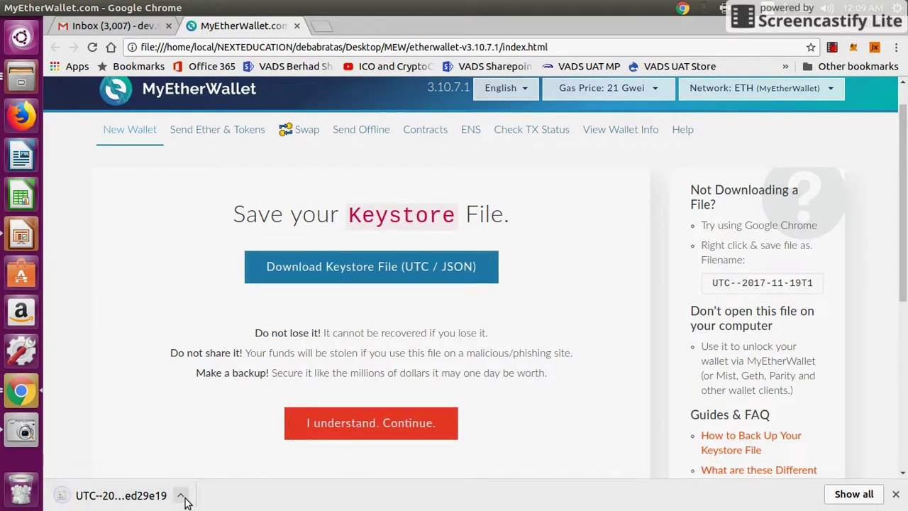
left_click(181, 495)
left_click(221, 450)
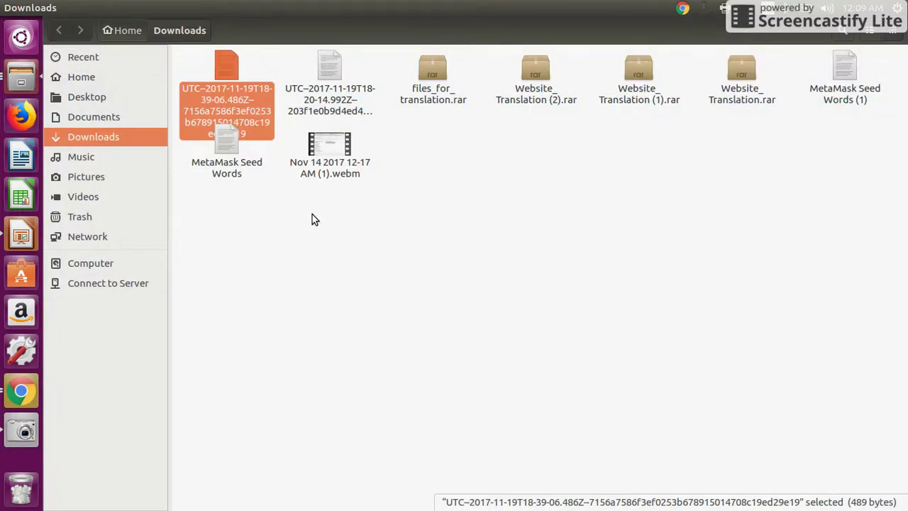
Paste the keystore file into the desktop MEW folder and return to the MyEtherWallet page.
key("ctrl+super+d")
double_click(110, 105)
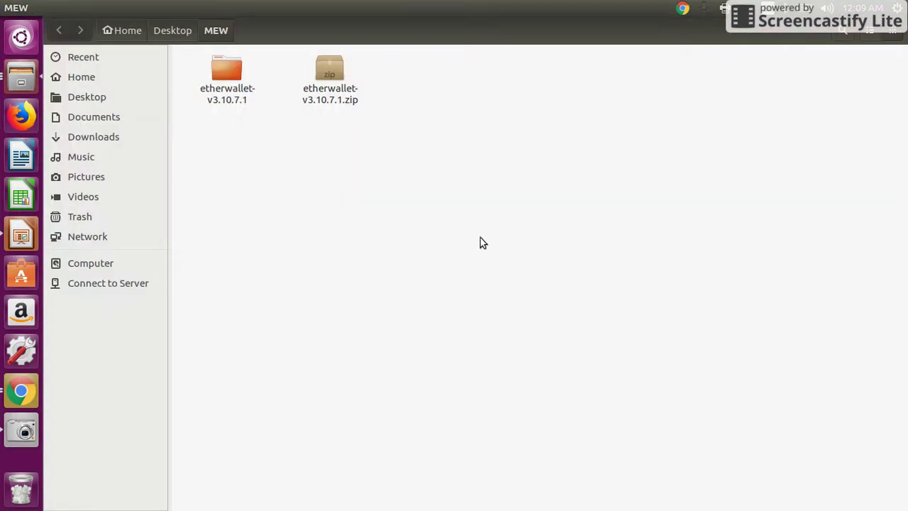
key("ctrl+v")
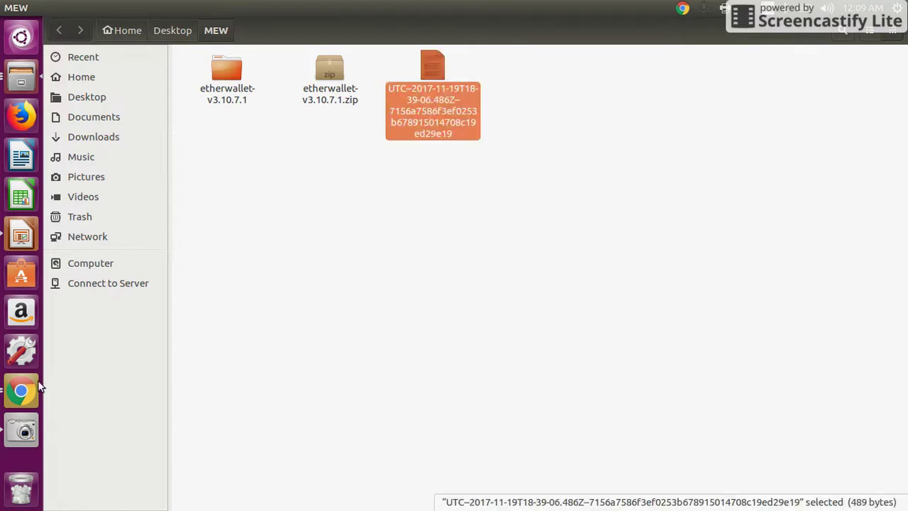
left_click(27, 391)
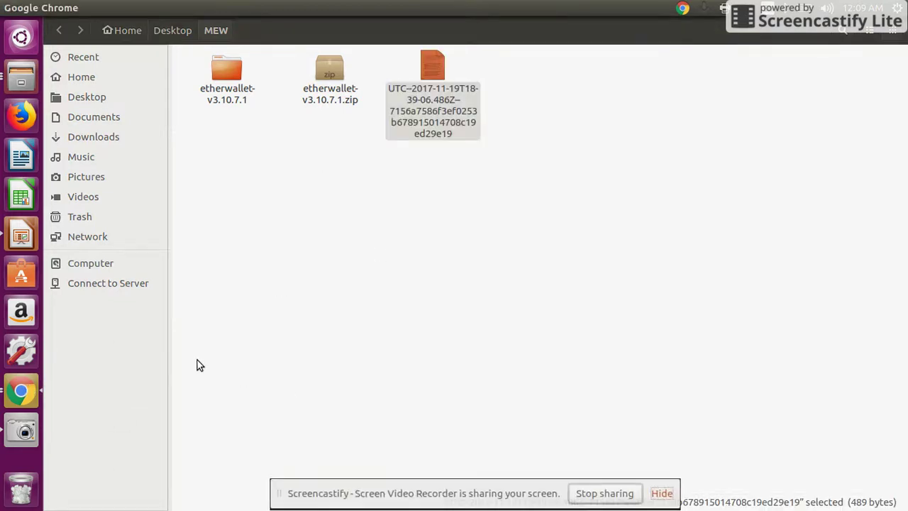
left_click(660, 494)
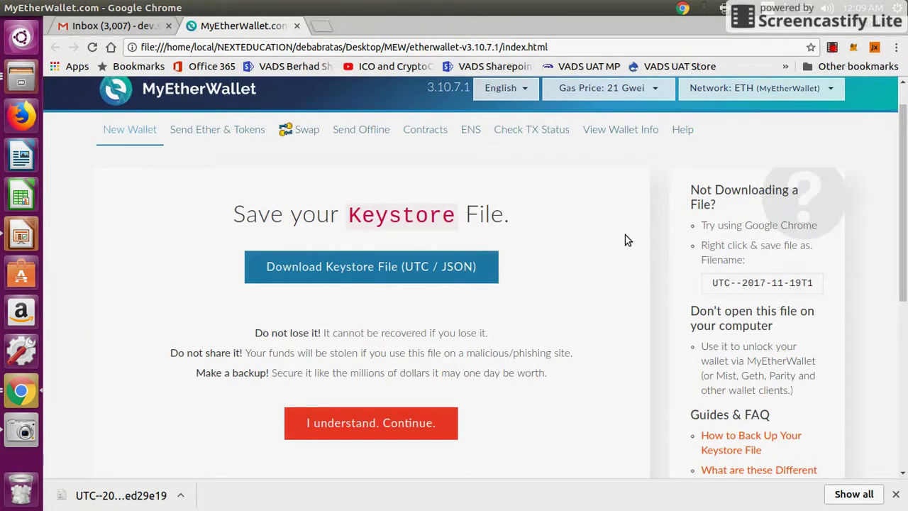
Continue past the keystore warning and select the new wallet's displayed private key.
left_click(368, 423)
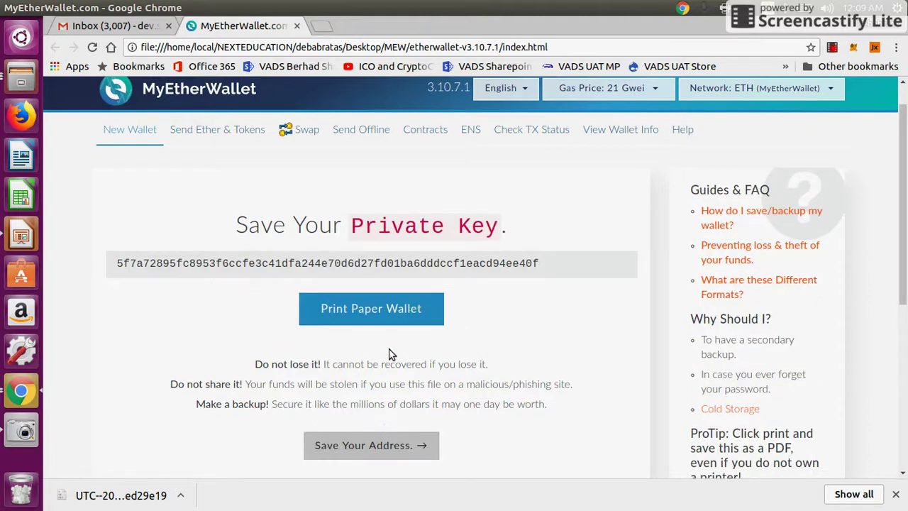
double_click(193, 266)
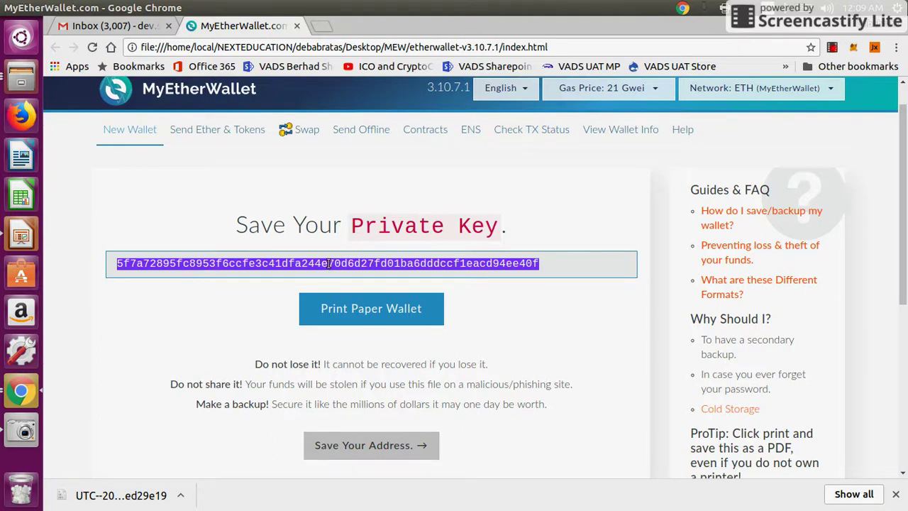
left_click(181, 345)
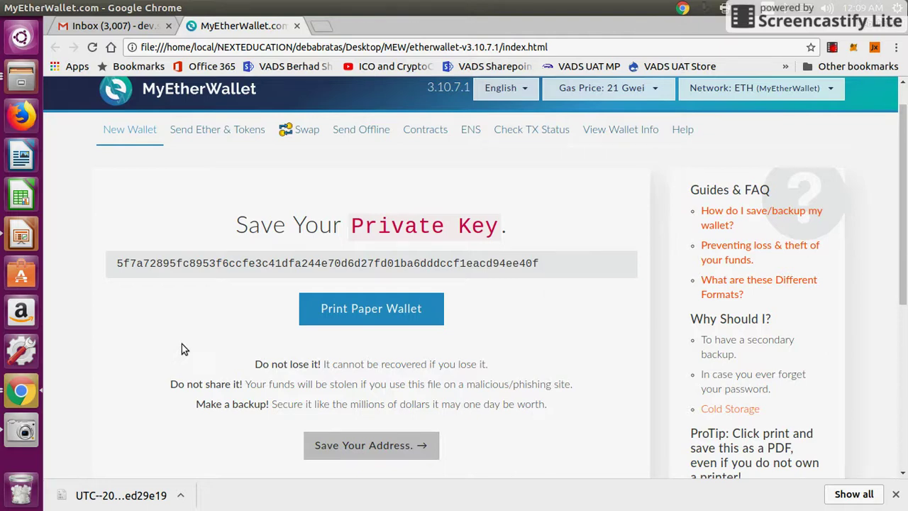
Save the printable paper wallet as PK.pdf in MEW, then return to the MyEtherWallet tab.
left_click(363, 318)
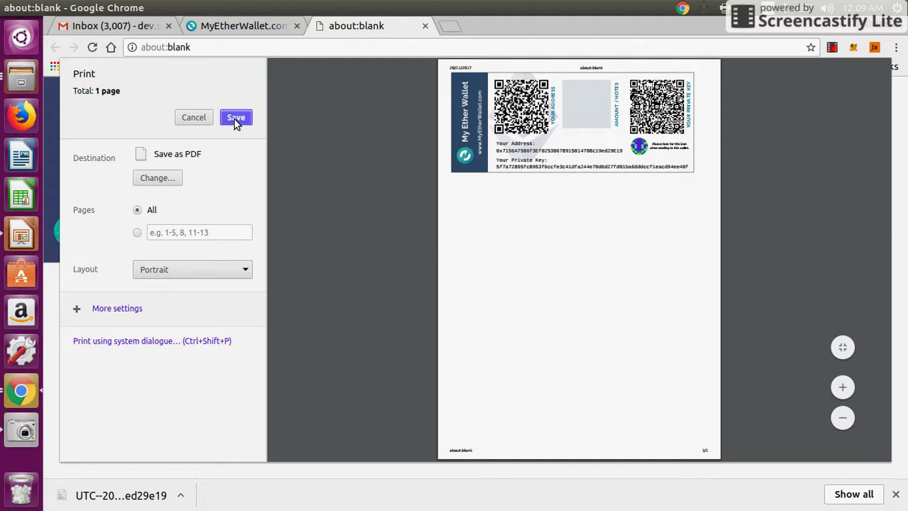
left_click(236, 119)
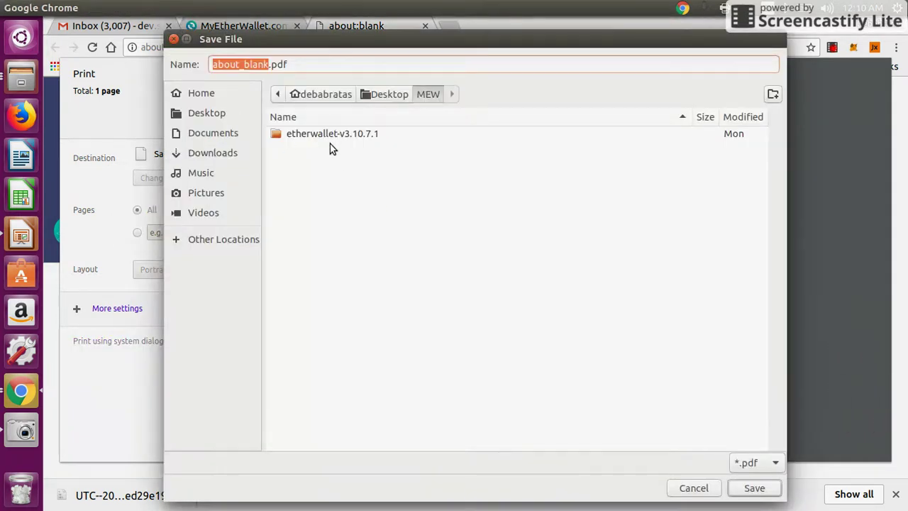
type("PK")
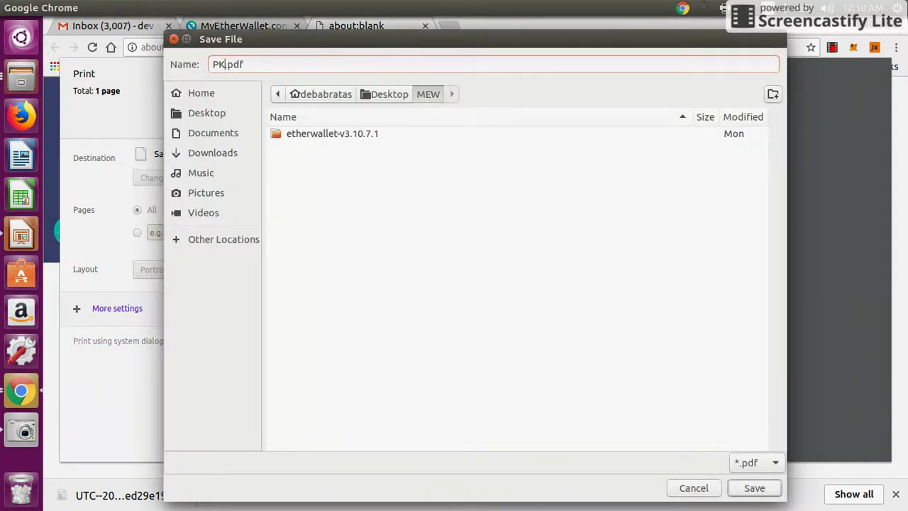
left_click(747, 489)
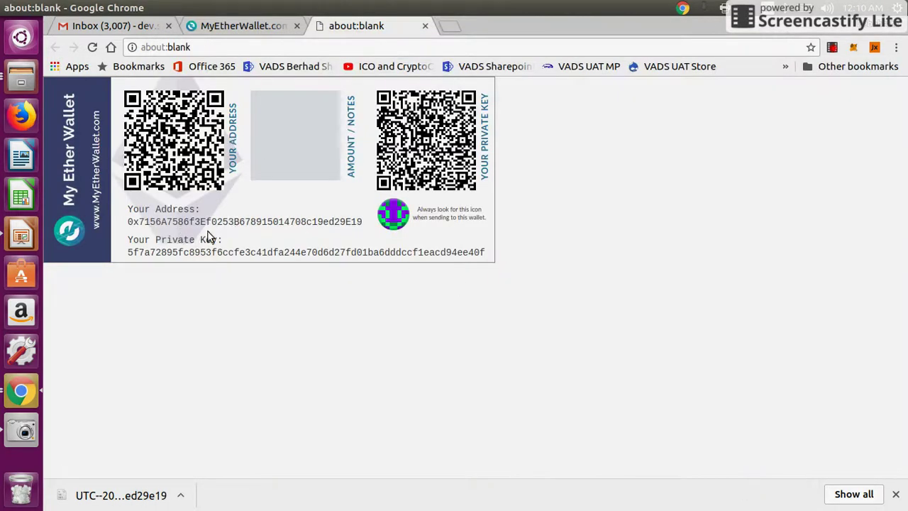
double_click(186, 252)
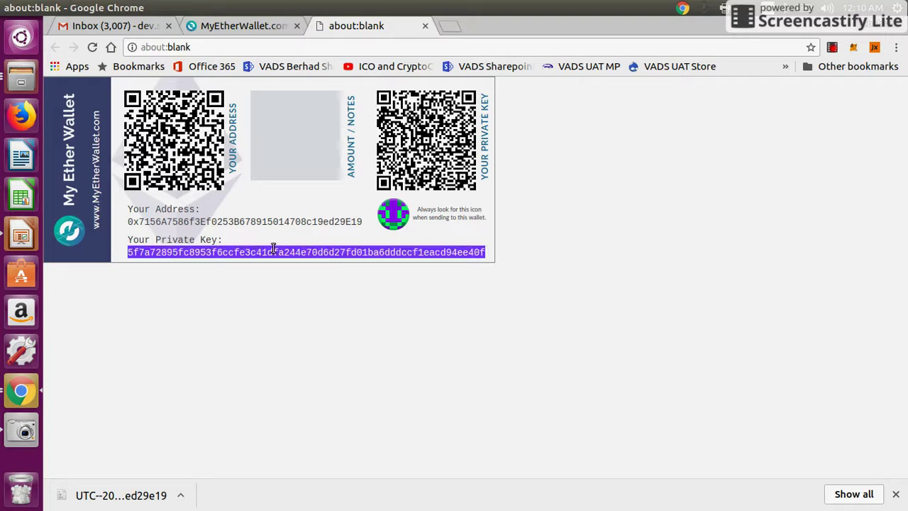
left_click(224, 26)
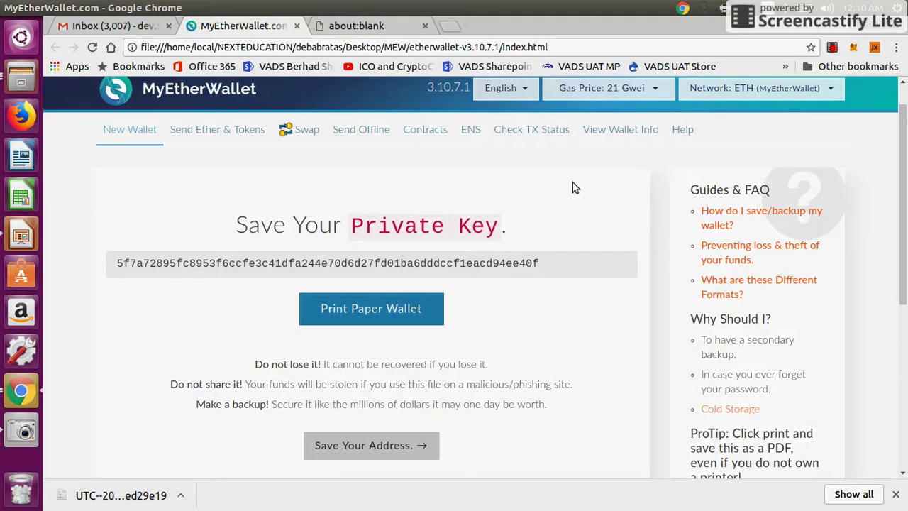
Open View Wallet Info and choose the Keystore / JSON File access option.
left_click(615, 134)
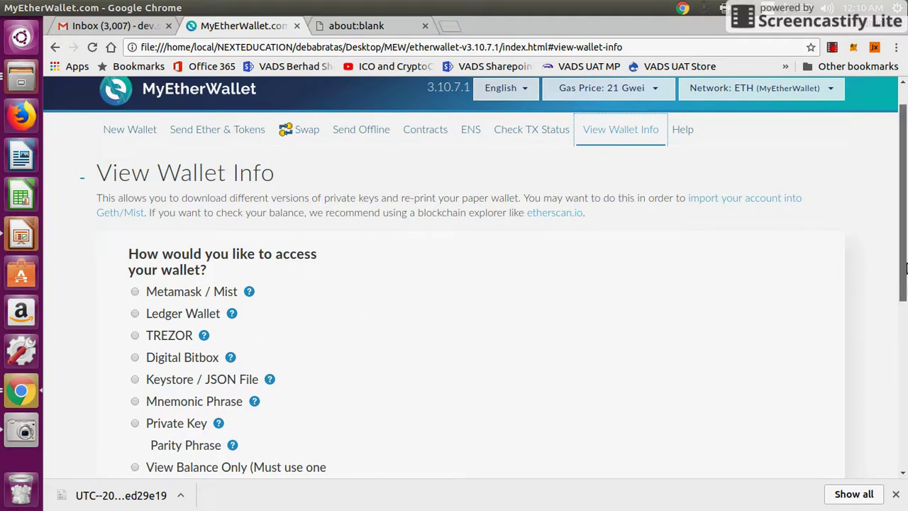
scroll(902, 266, "down", 3)
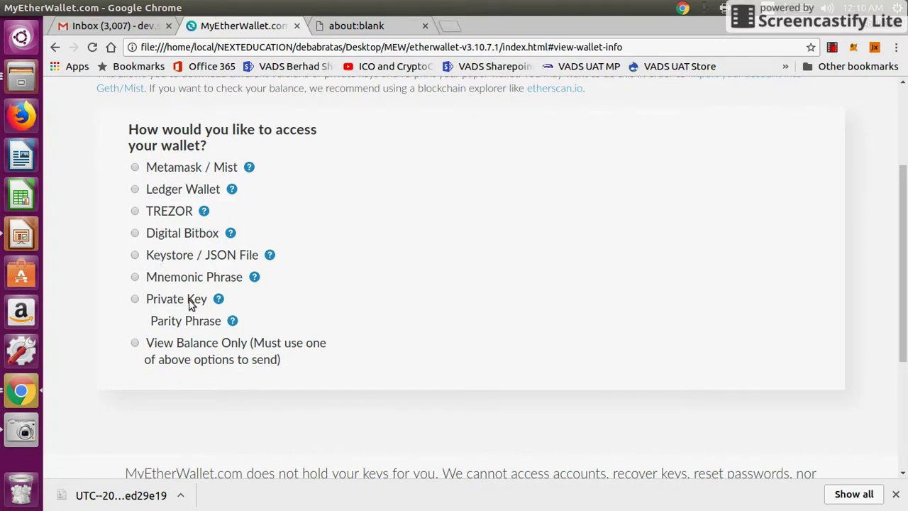
left_click(148, 261)
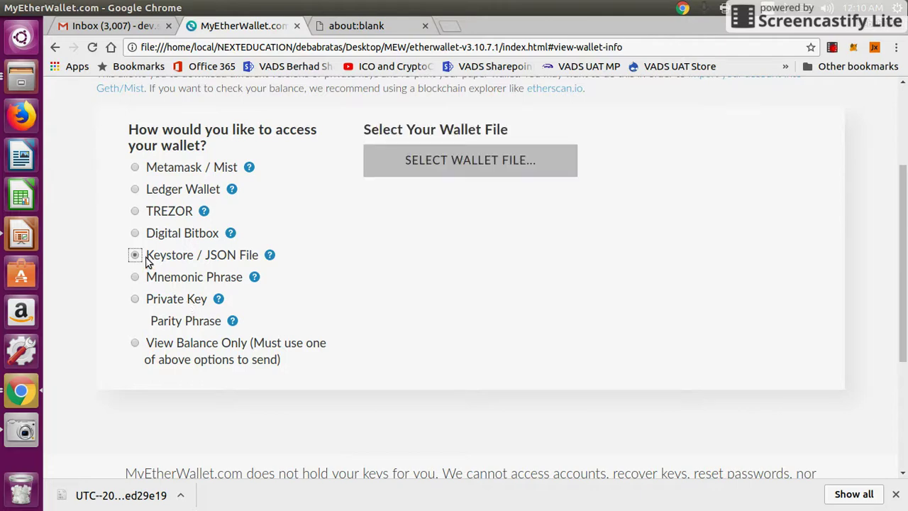
Browse to Desktop > MEW and open the UTC keystore file.
left_click(467, 165)
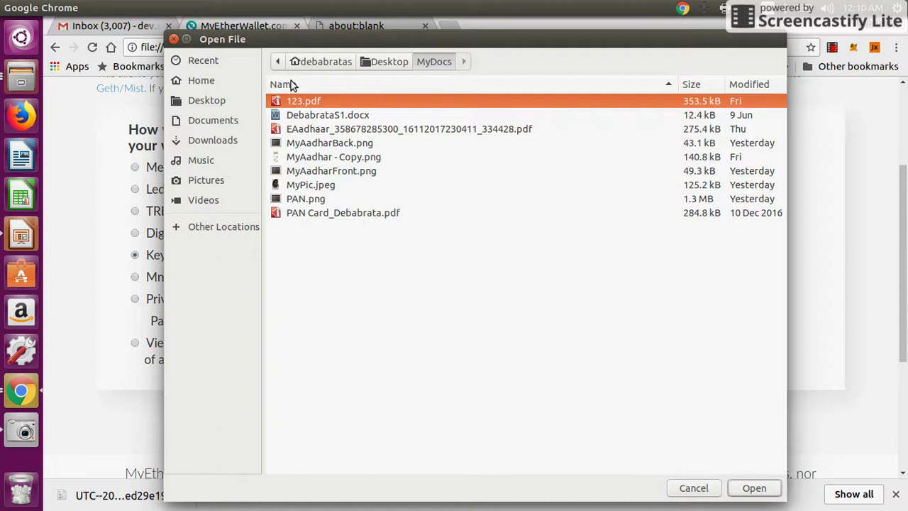
left_click(378, 63)
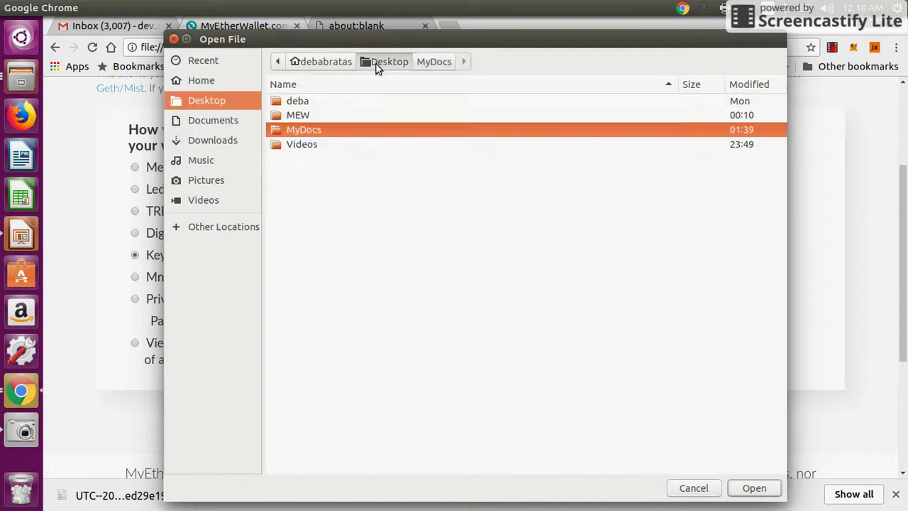
double_click(306, 117)
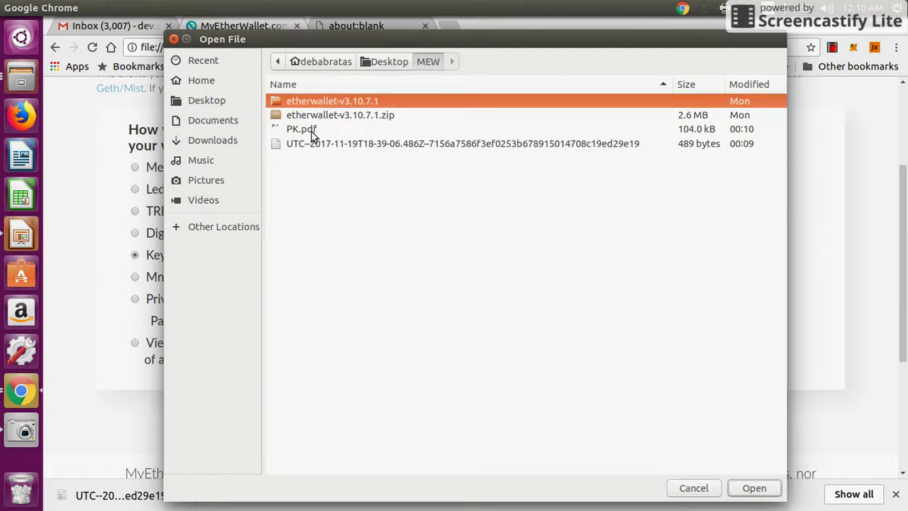
left_click(311, 144)
key("Return")
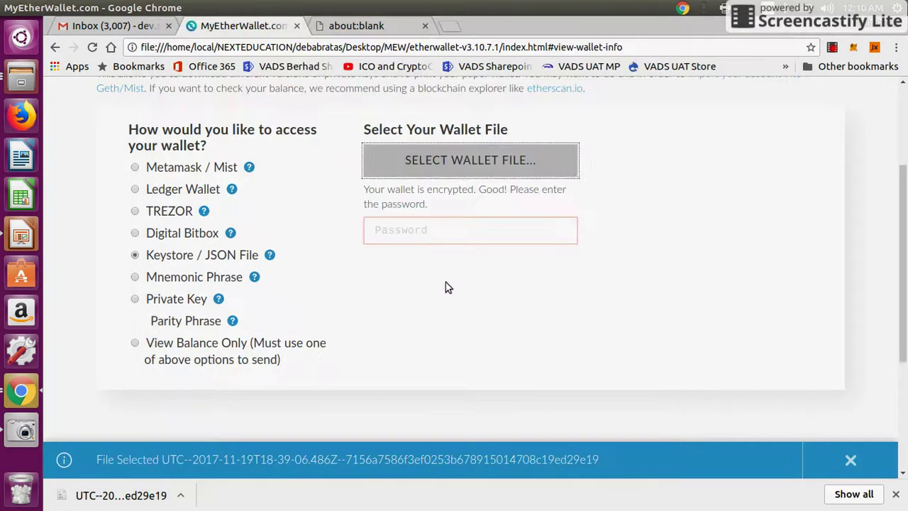
Enter the wallet password, unlock the keystore wallet, and select its displayed address.
left_click(424, 231)
type("a")
key("BackSpace")
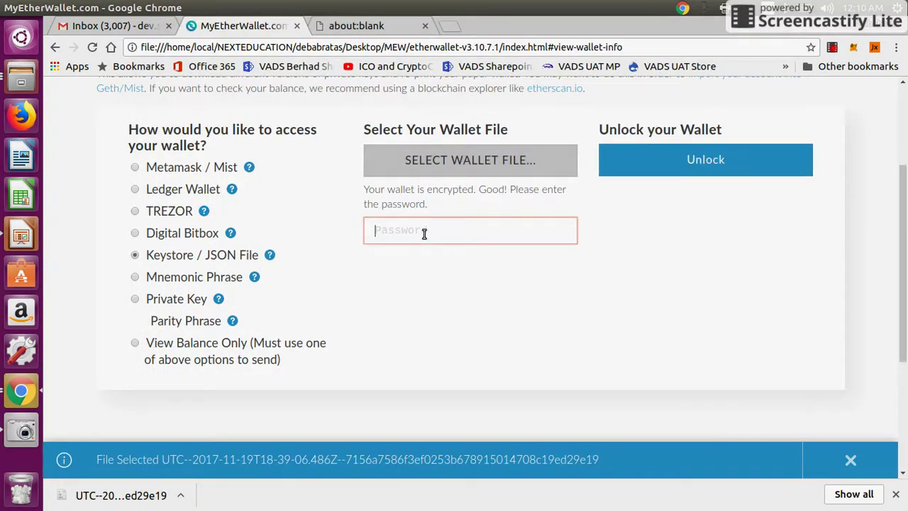
type("123")
left_click(660, 169)
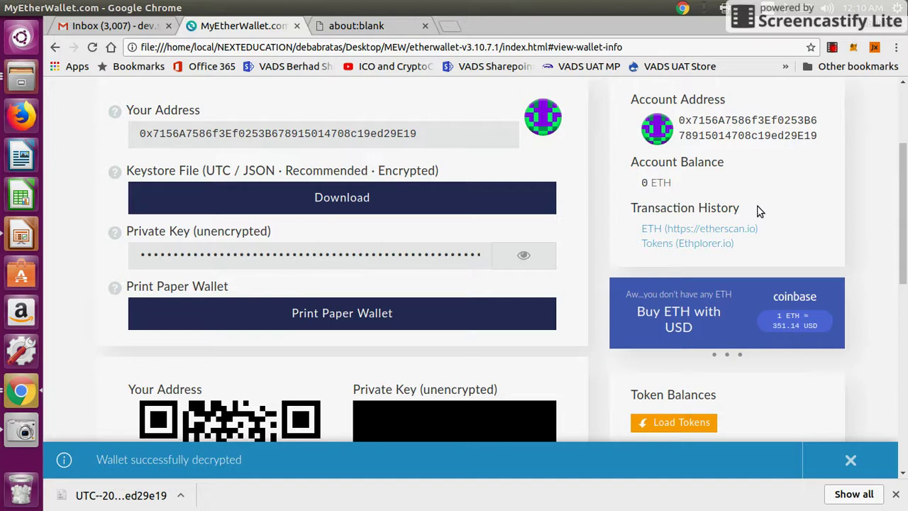
scroll(904, 200, "up", 2)
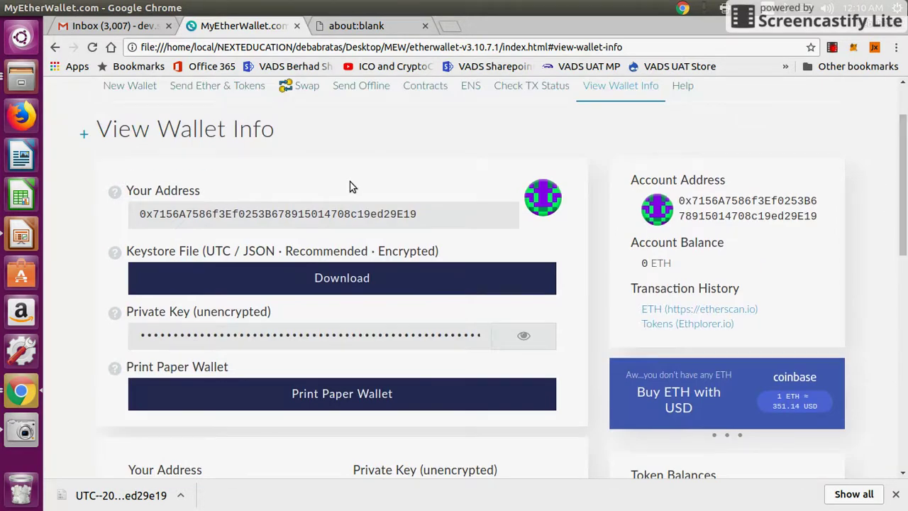
double_click(297, 218)
key("ctrl+c")
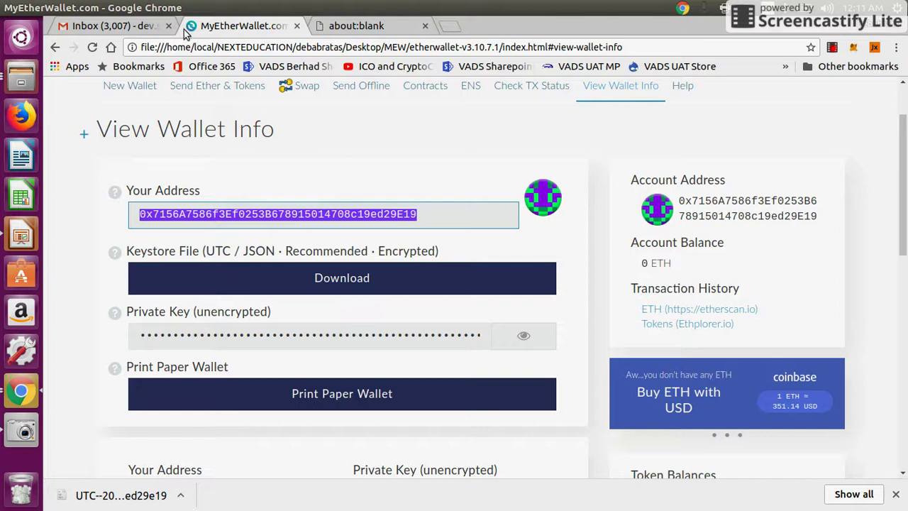
Paste the wallet address on a new line below the token details in the email draft.
left_click(106, 26)
triple_click(216, 249)
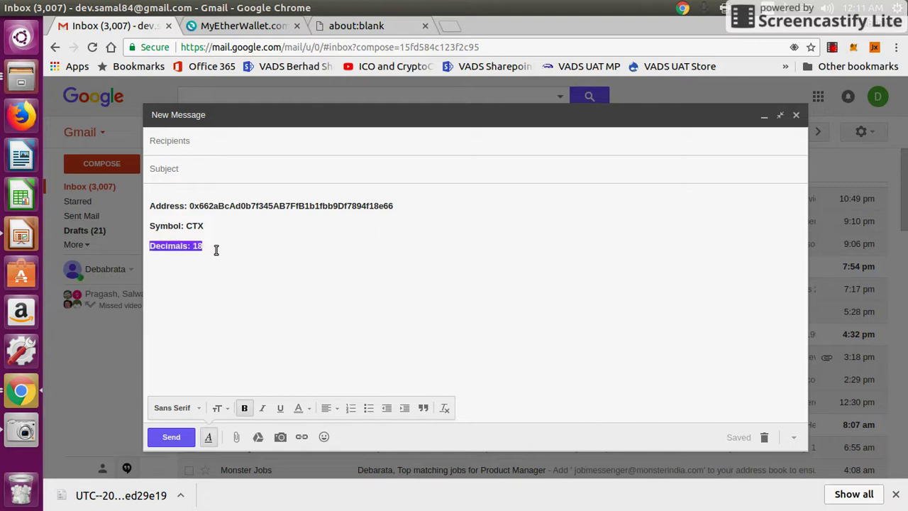
left_click(217, 249)
key("Return")
key("ctrl+v")
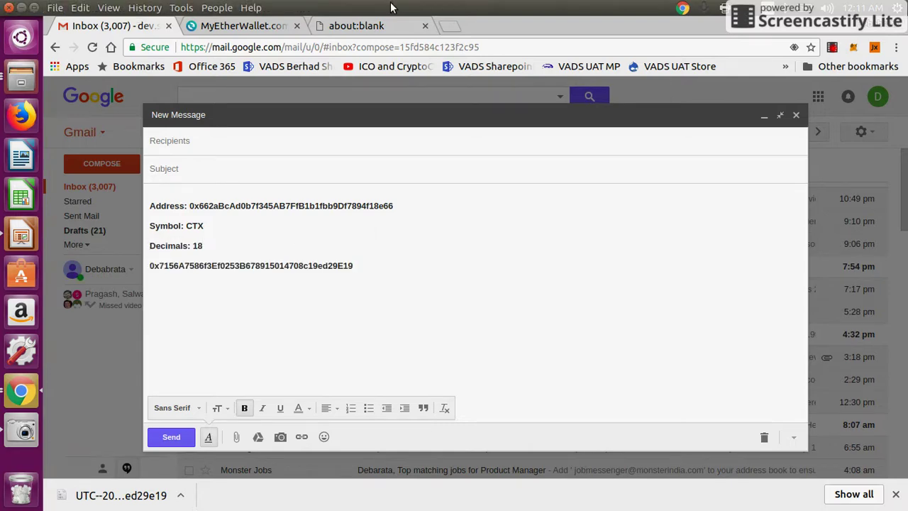
Back in MyEtherWallet, reveal the wallet's unencrypted private key.
left_click(258, 27)
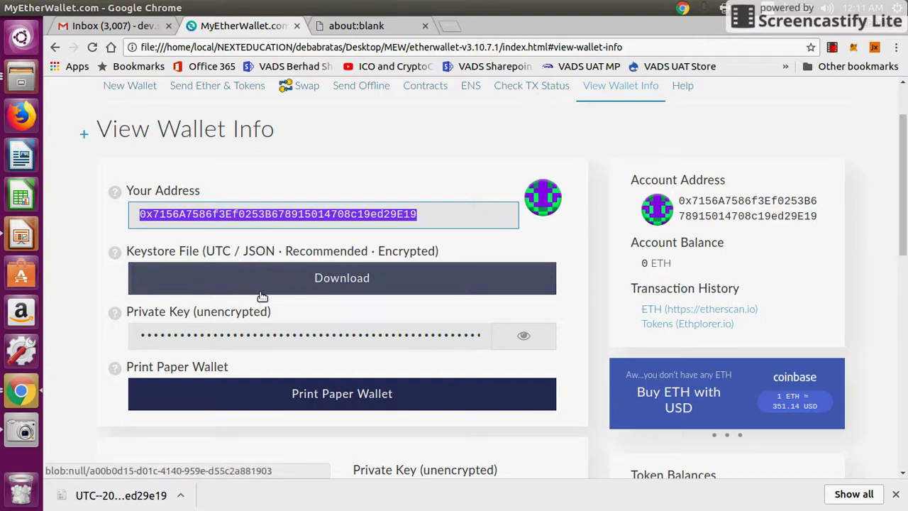
left_click(523, 346)
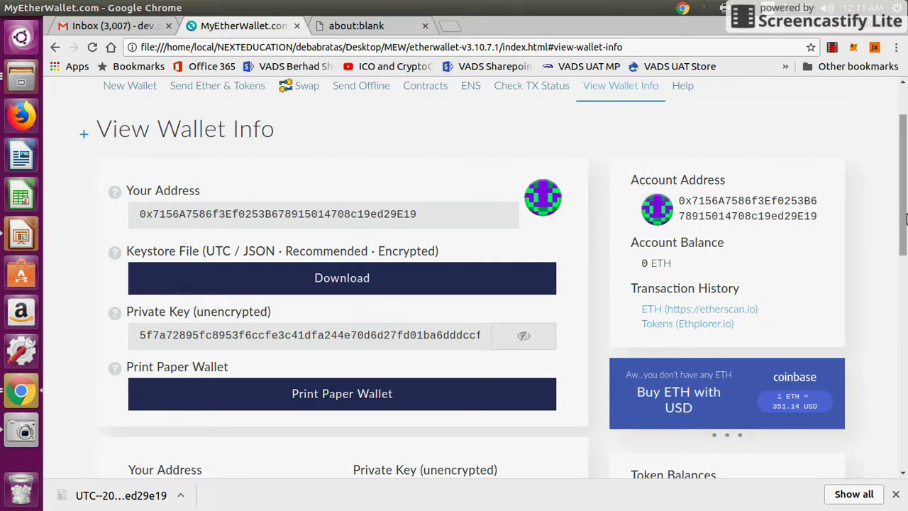
left_click(621, 88)
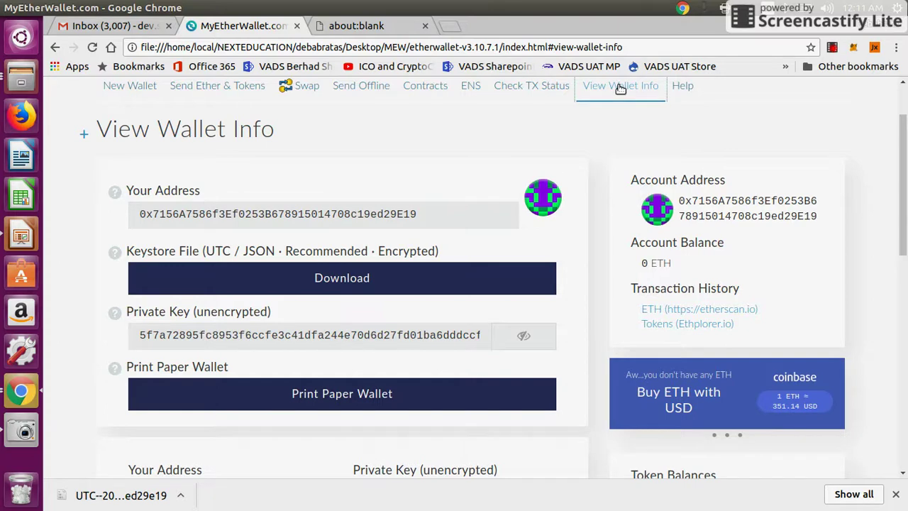
left_click(128, 86)
On View Wallet Info, choose Private Key access and paste into the key box.
left_click(635, 94)
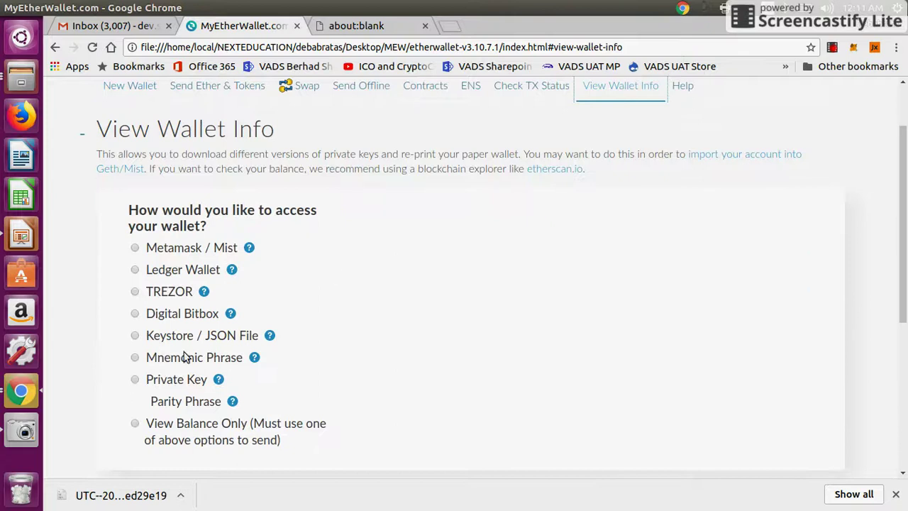
left_click(136, 380)
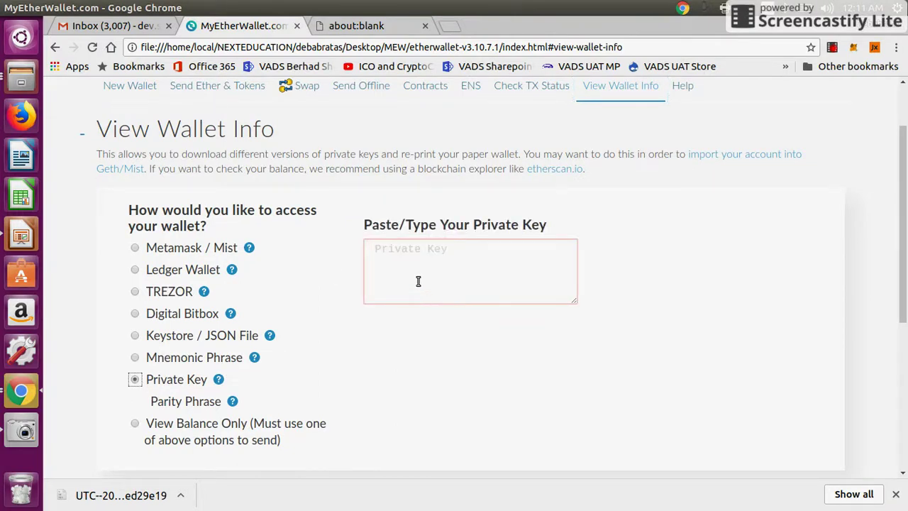
left_click(418, 282)
key("ctrl+v")
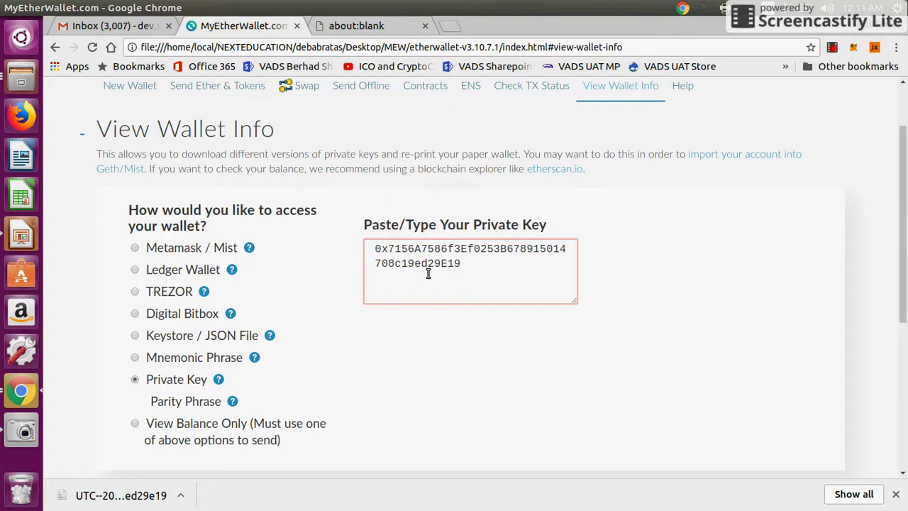
key("ctrl+a")
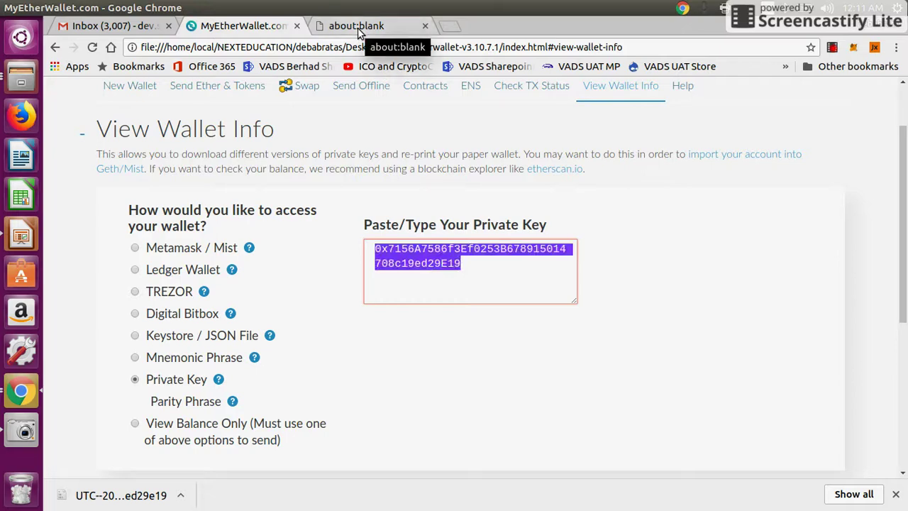
Copy the paper wallet's private key, paste it into the box, and unlock the wallet.
left_click(357, 28)
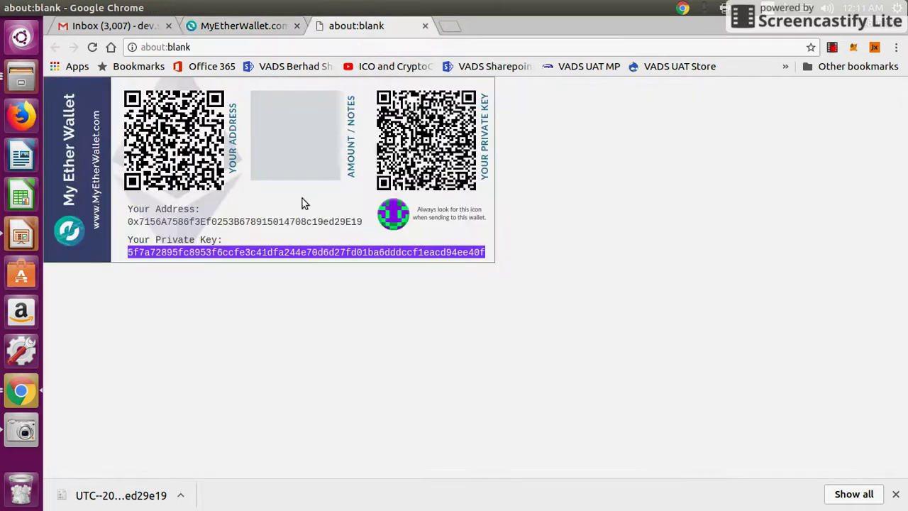
right_click(253, 251)
left_click(308, 264)
left_click(233, 27)
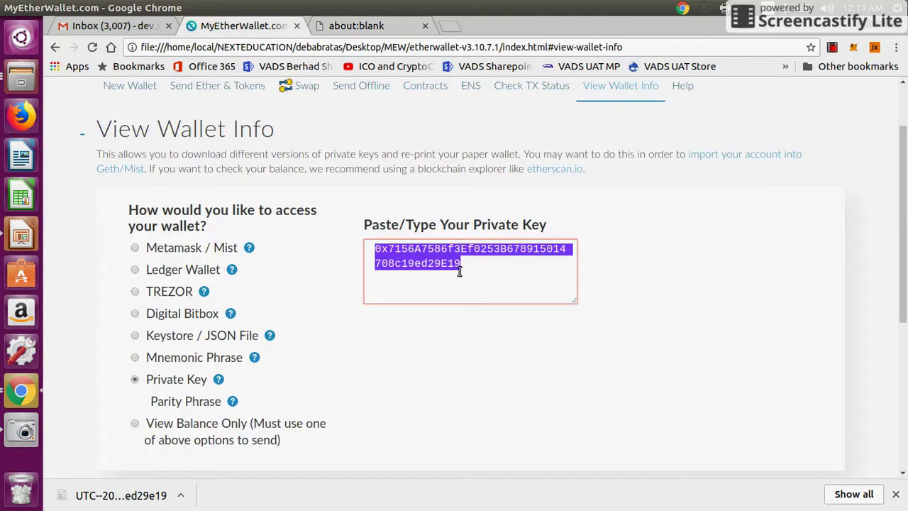
key("ctrl+v")
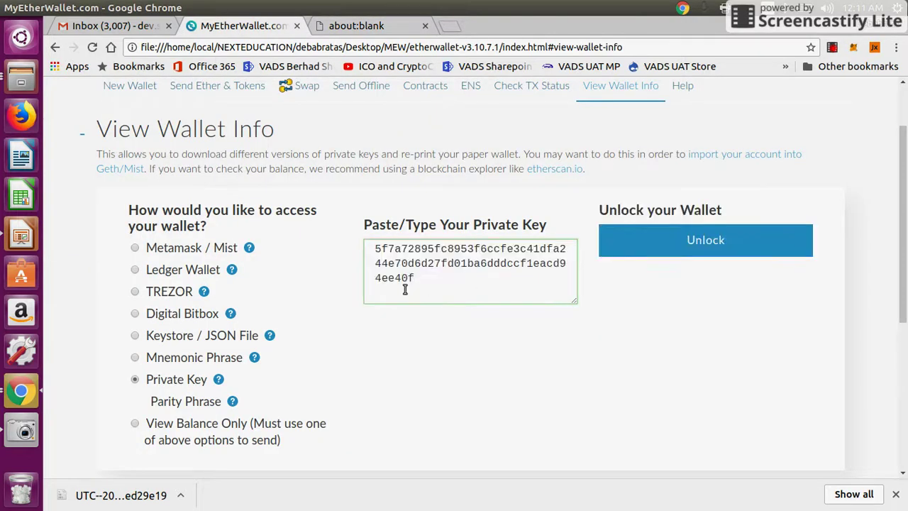
double_click(673, 244)
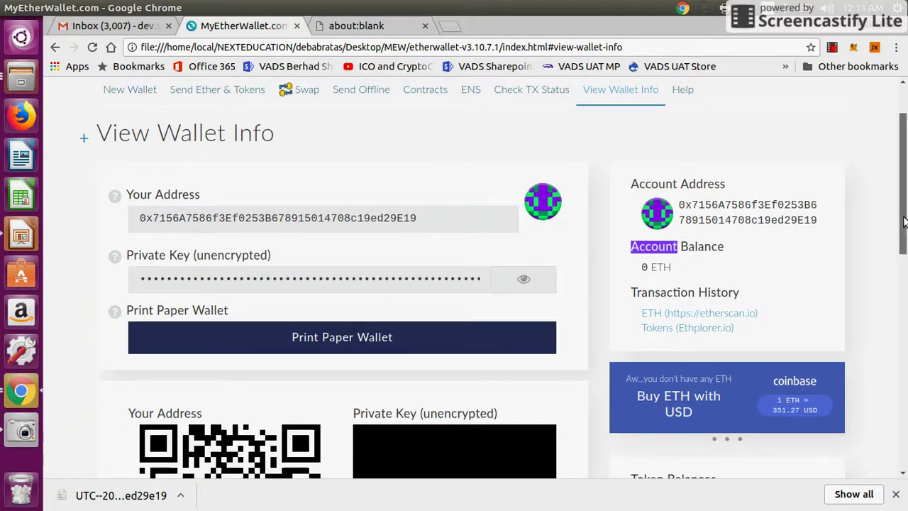
mouse_move(902, 224)
left_mouse_down()
mouse_move(901, 195)
mouse_move(901, 219)
left_mouse_up()
left_click(626, 271)
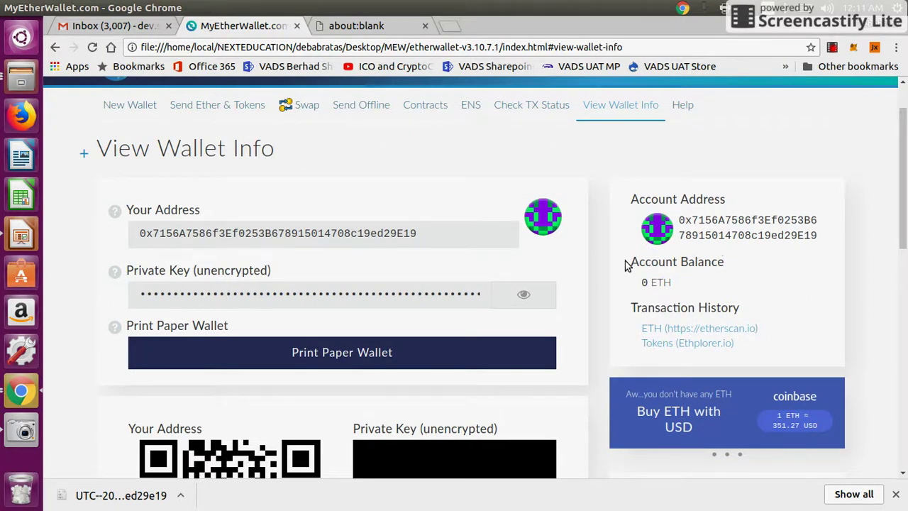
left_click_drag(626, 263, 723, 285)
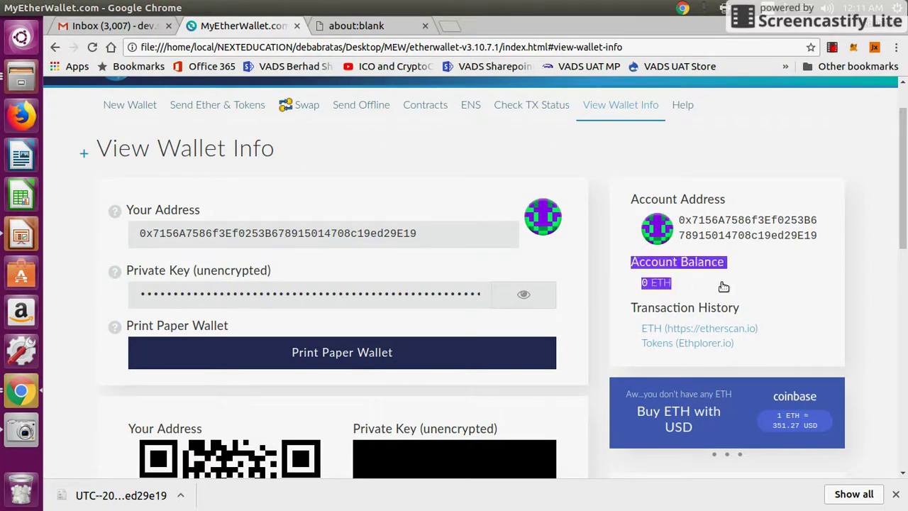
left_click(628, 284)
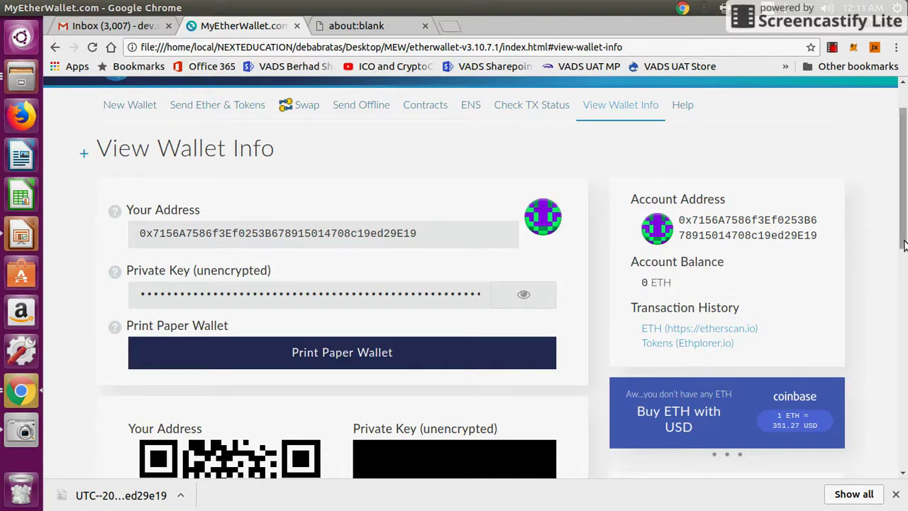
scroll(906, 273, "down", 2)
mouse_move(906, 274)
left_mouse_down()
mouse_move(906, 227)
mouse_move(905, 359)
mouse_move(905, 260)
left_mouse_up()
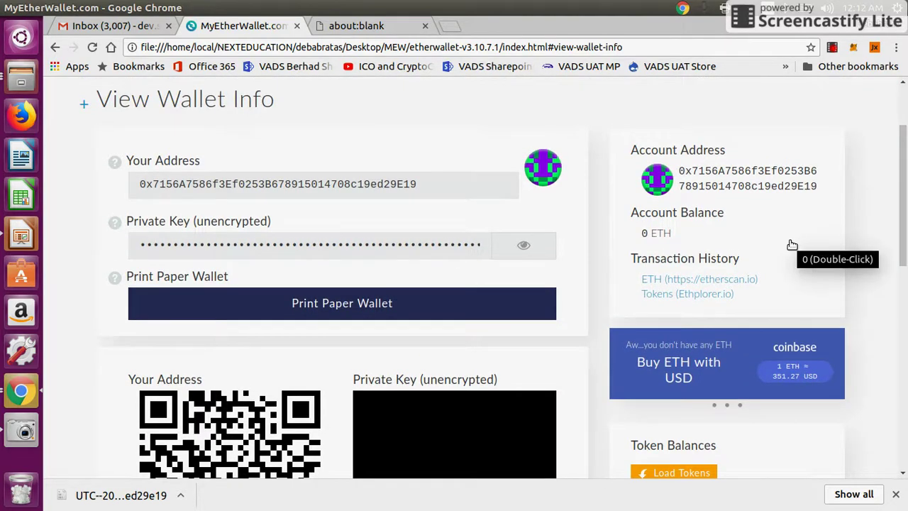
left_click(779, 376)
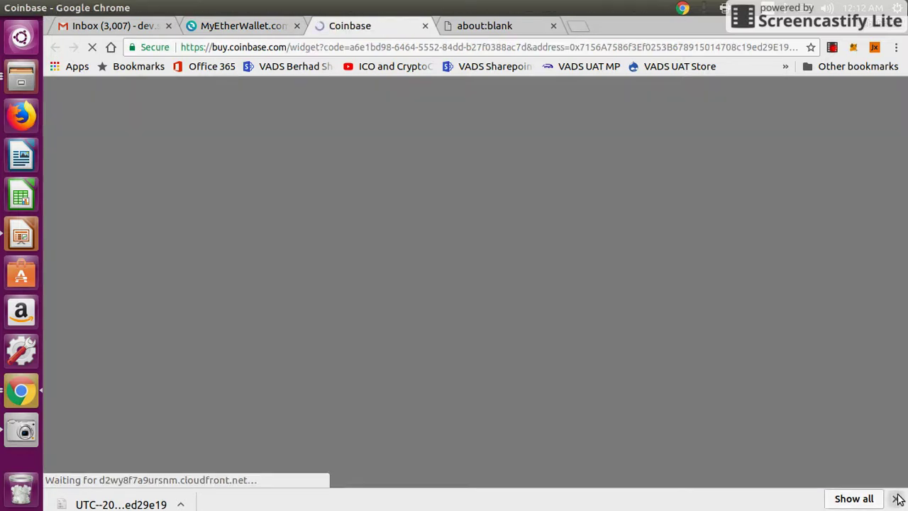
left_click(896, 495)
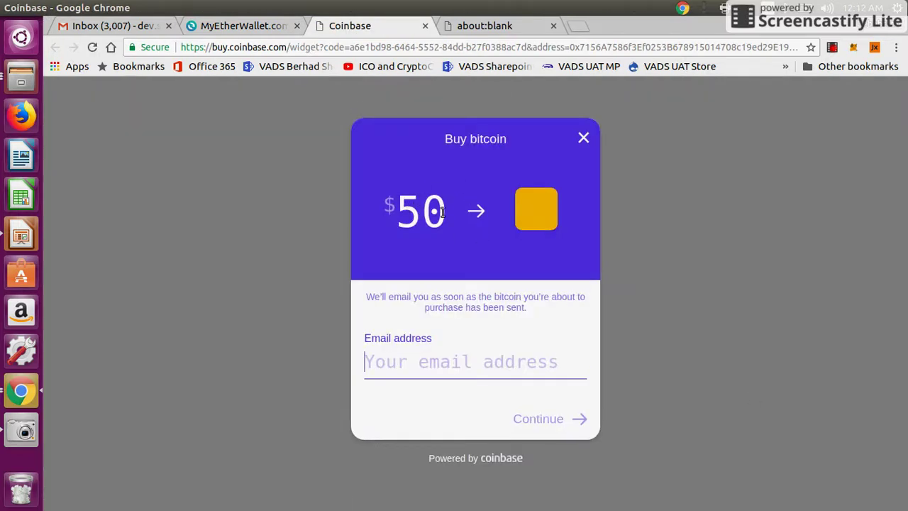
left_click(435, 211)
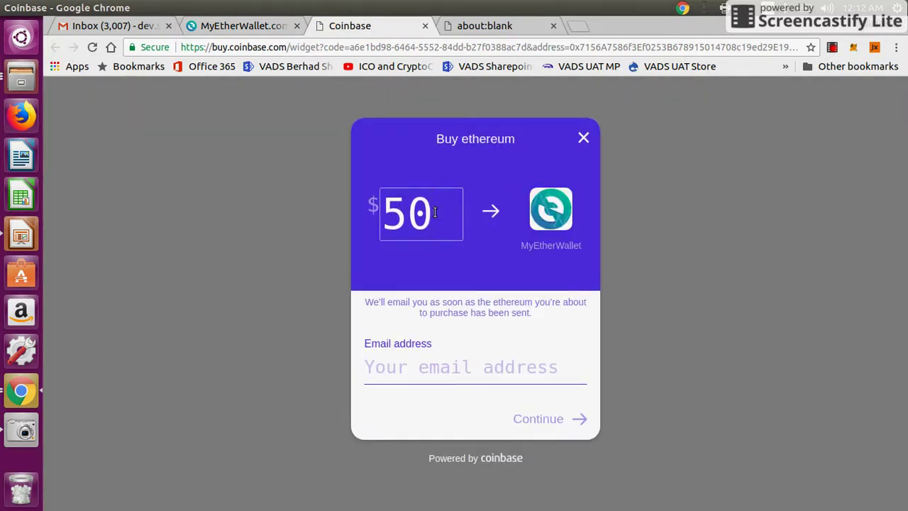
type("00")
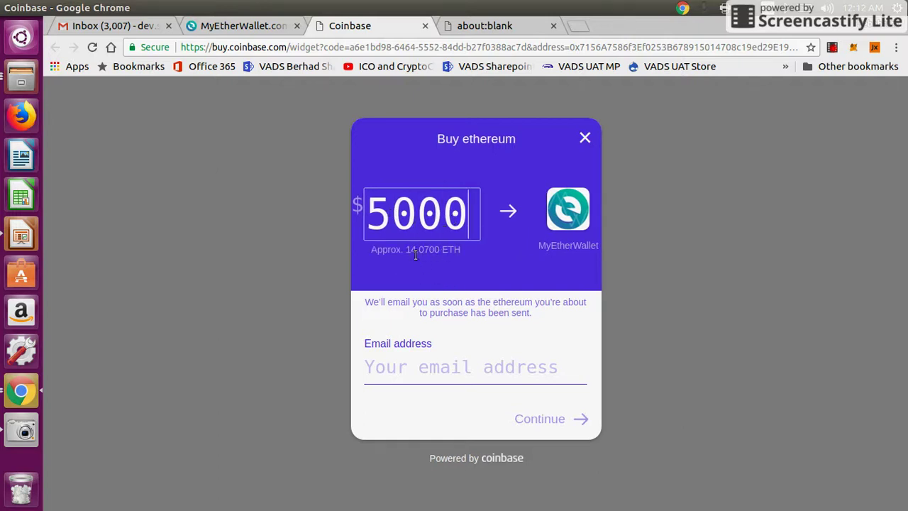
key("BackSpace")
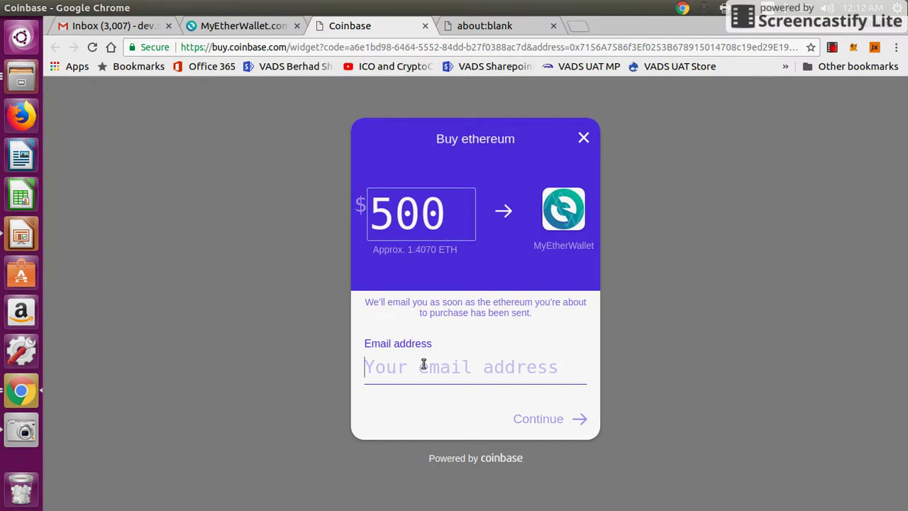
left_click(425, 25)
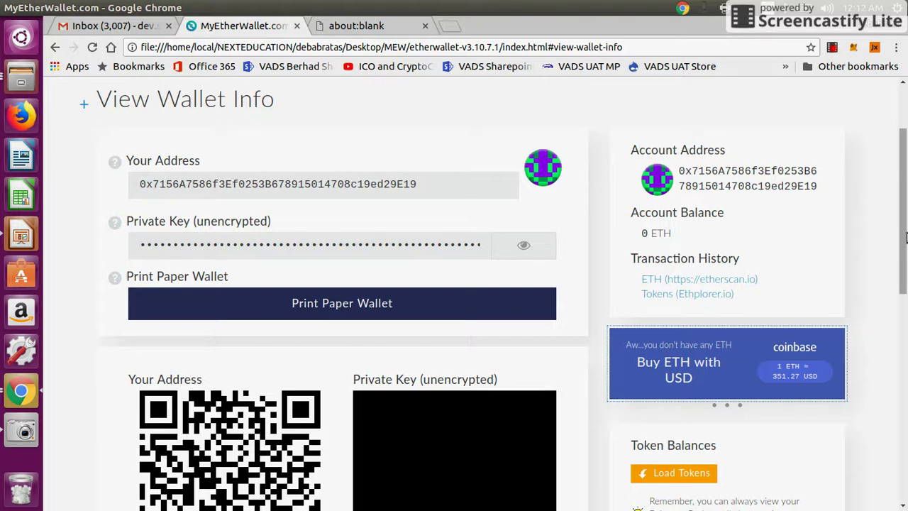
scroll(906, 241, "up", 3)
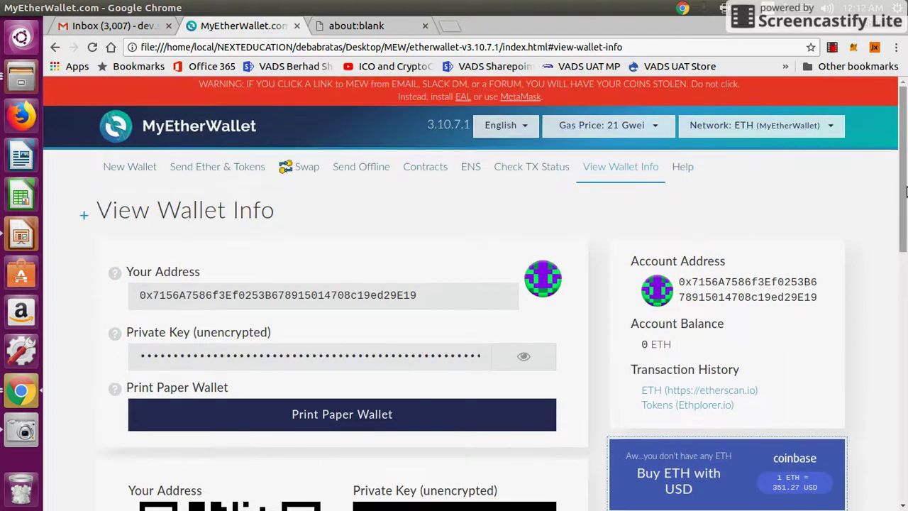
Open Send Ether & Tokens and unlock the wallet with the pasted private key.
left_click(192, 173)
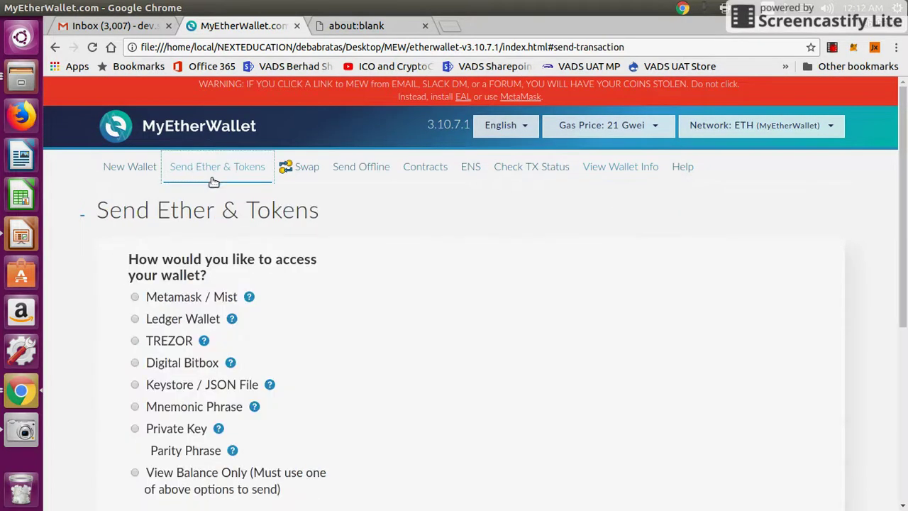
left_click(177, 431)
left_click(428, 333)
key("ctrl+v")
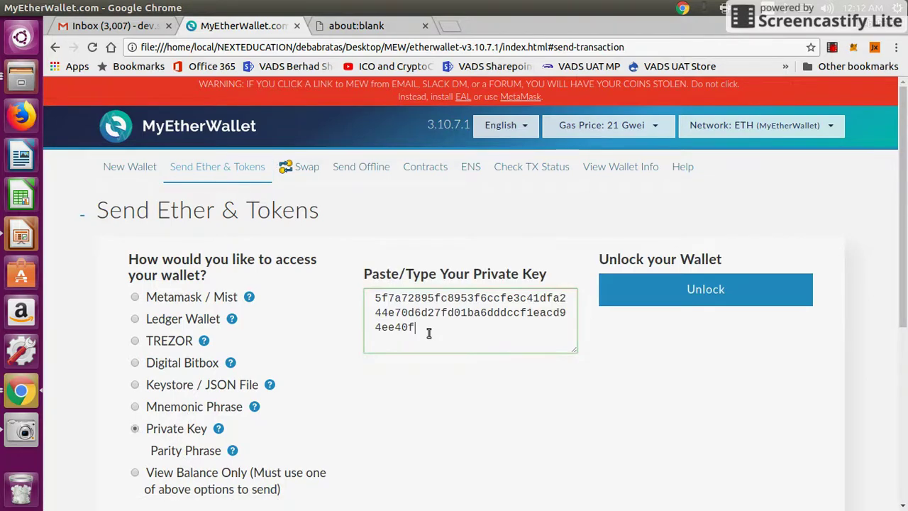
left_click(699, 295)
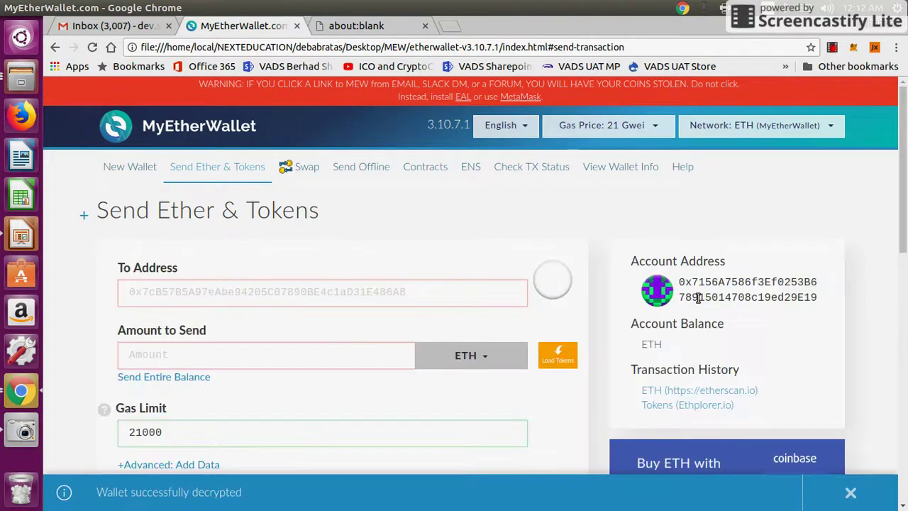
left_click(318, 296)
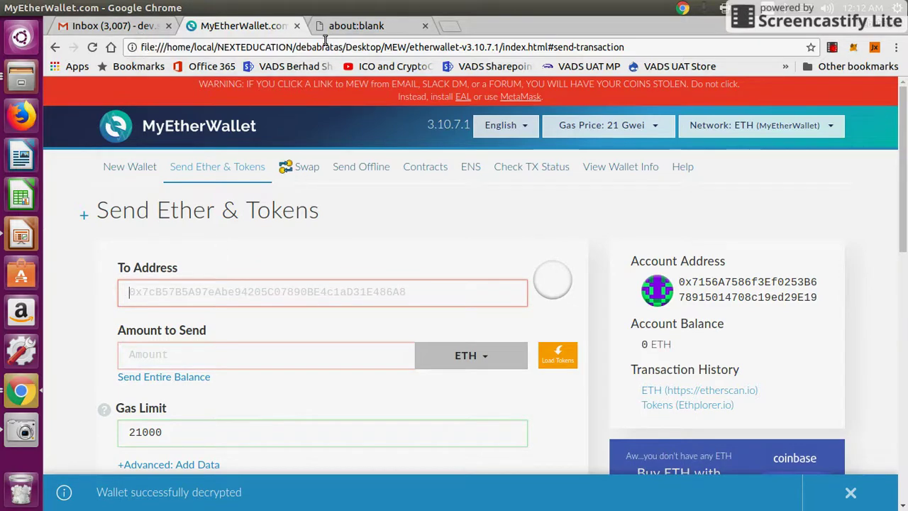
Copy the wallet address from the email draft and place the cursor in the recipient field.
left_click(115, 27)
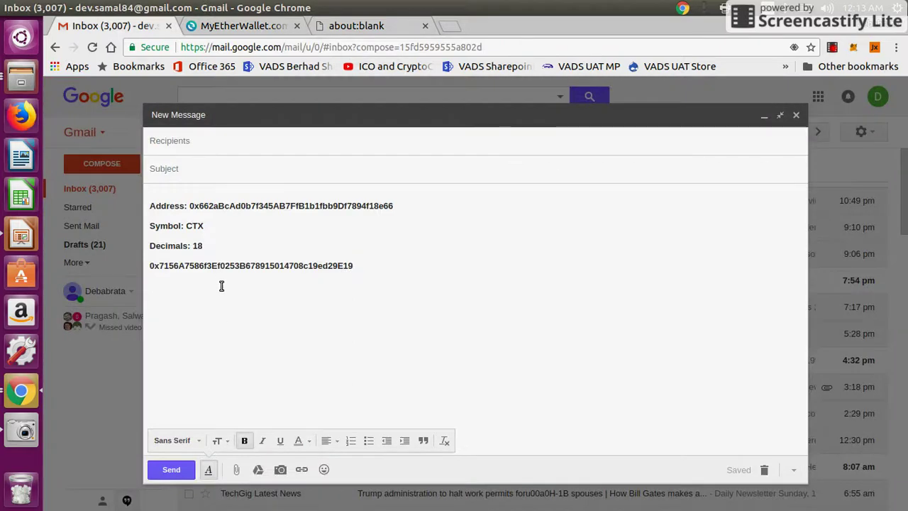
double_click(219, 265)
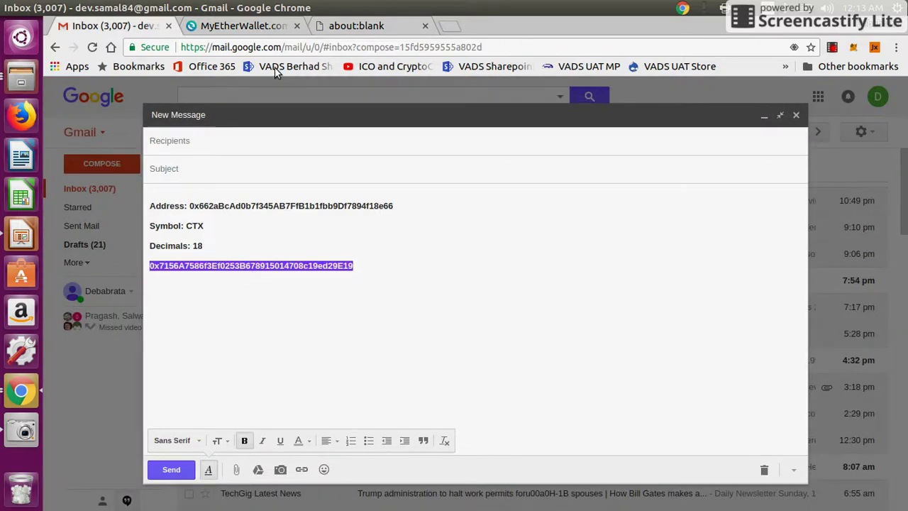
left_click(220, 25)
left_click(211, 295)
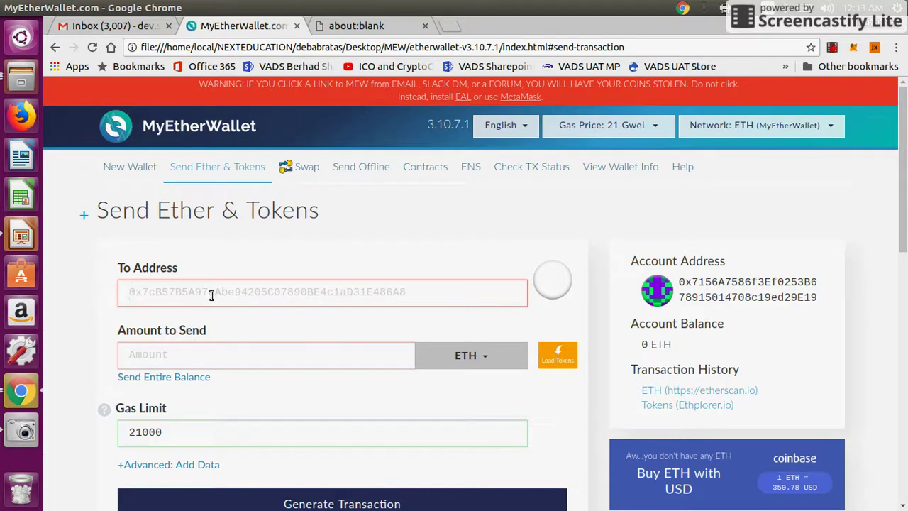
Fill in the wallet's own address as recipient, amount 2 ETH, and gas limit 210000.
key("ctrl+v")
left_click(198, 353)
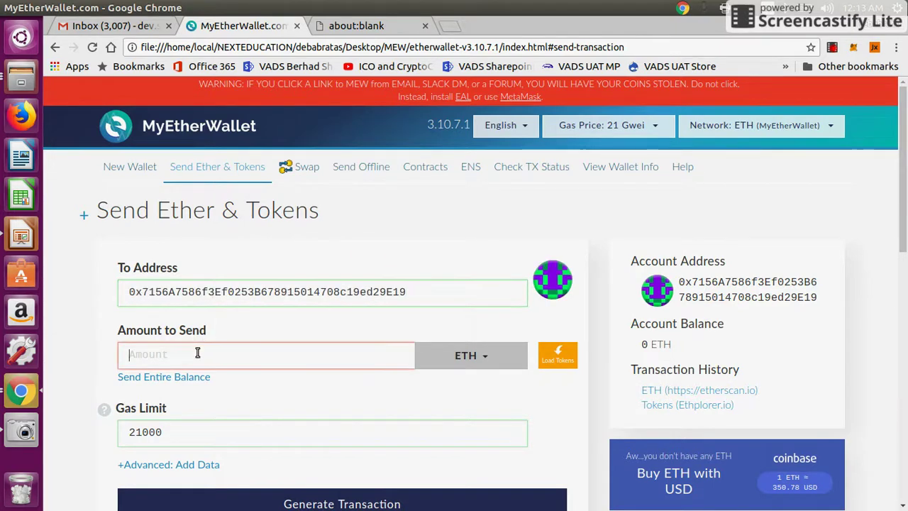
type("2")
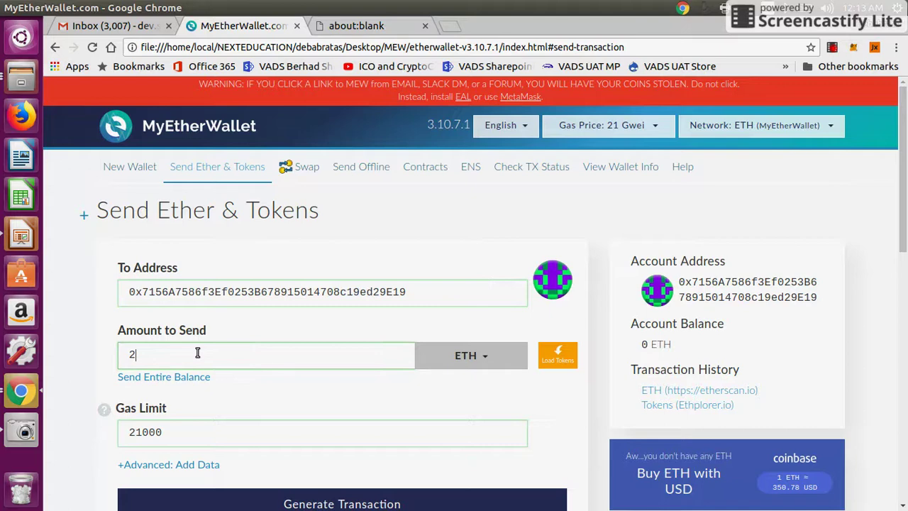
scroll(298, 326, "down", 3)
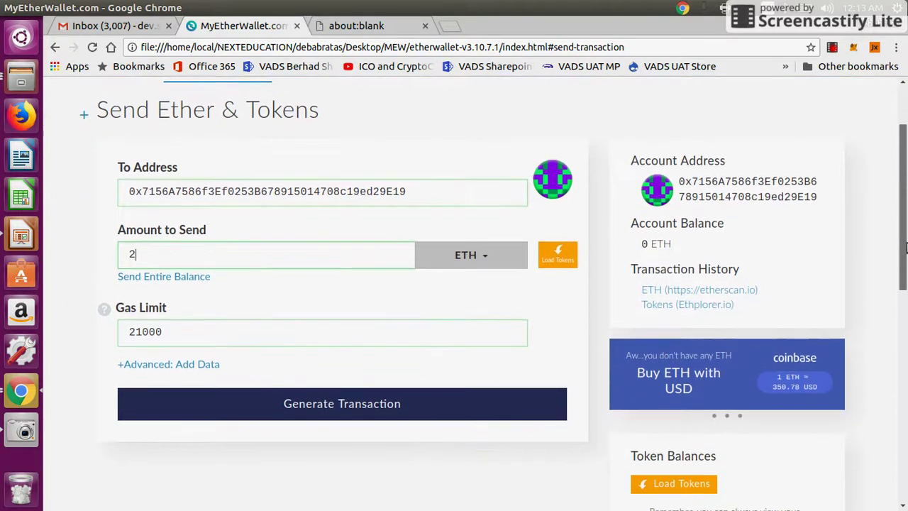
left_click(283, 328)
type("0")
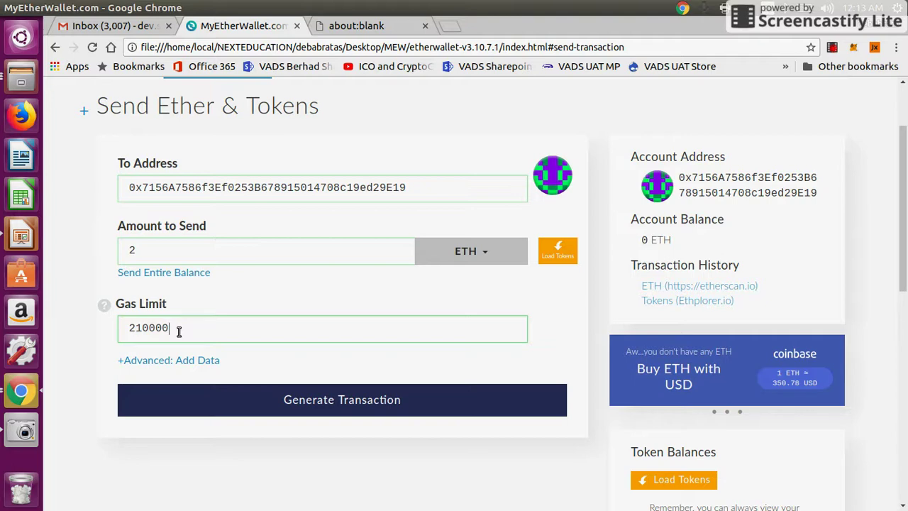
Generate the signed 2 ETH transaction and submit it for confirmation.
left_click(323, 408)
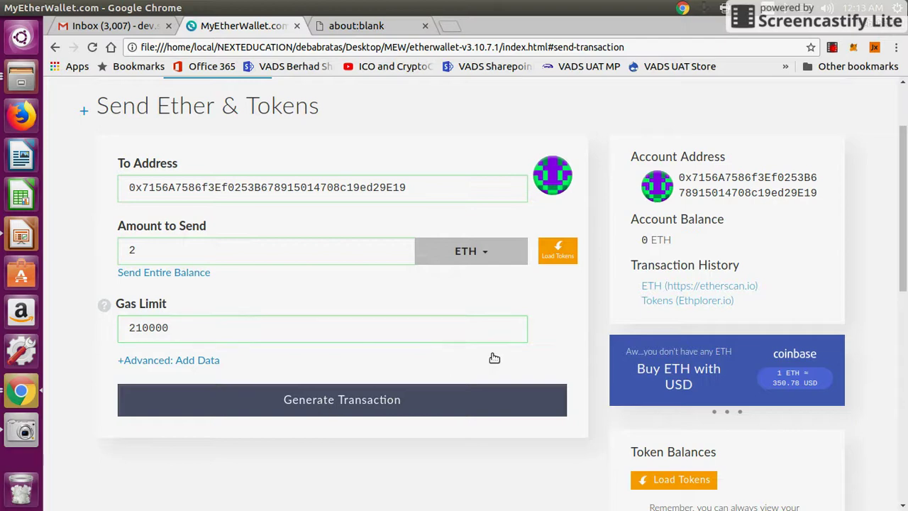
scroll(903, 263, "down", 5)
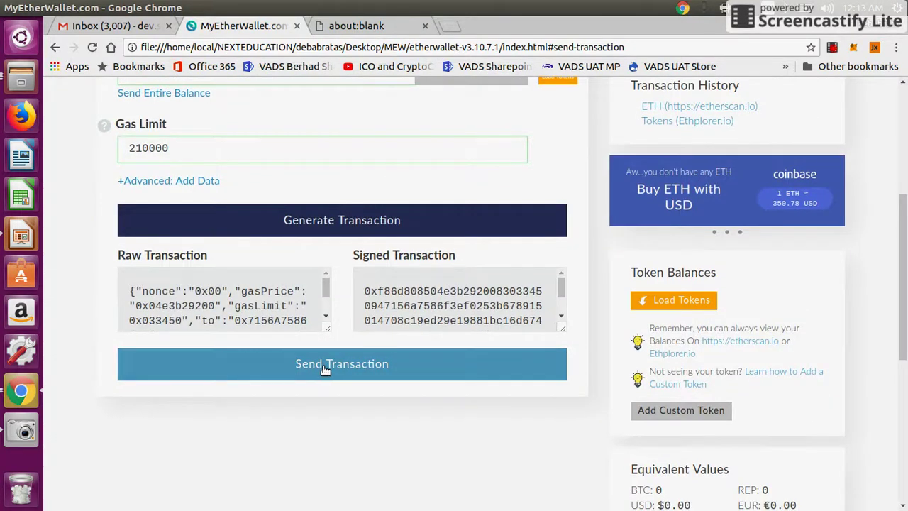
left_click(323, 367)
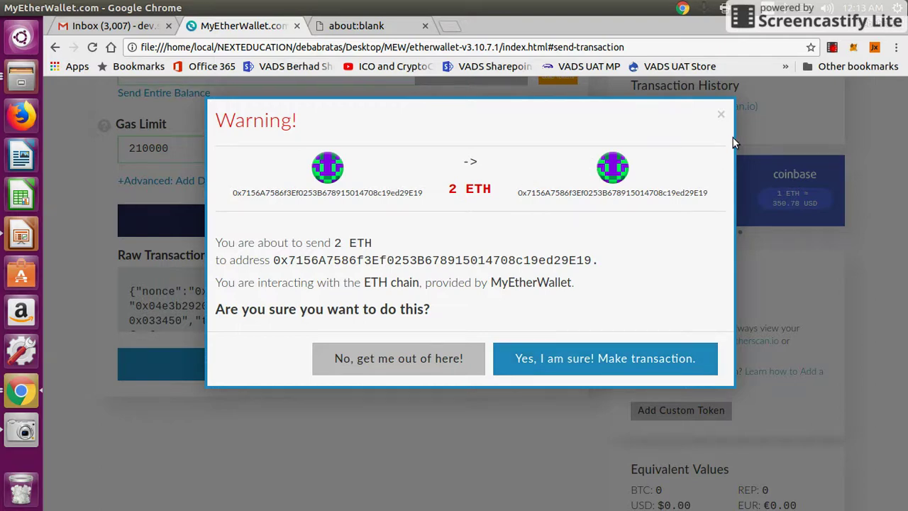
left_click(722, 115)
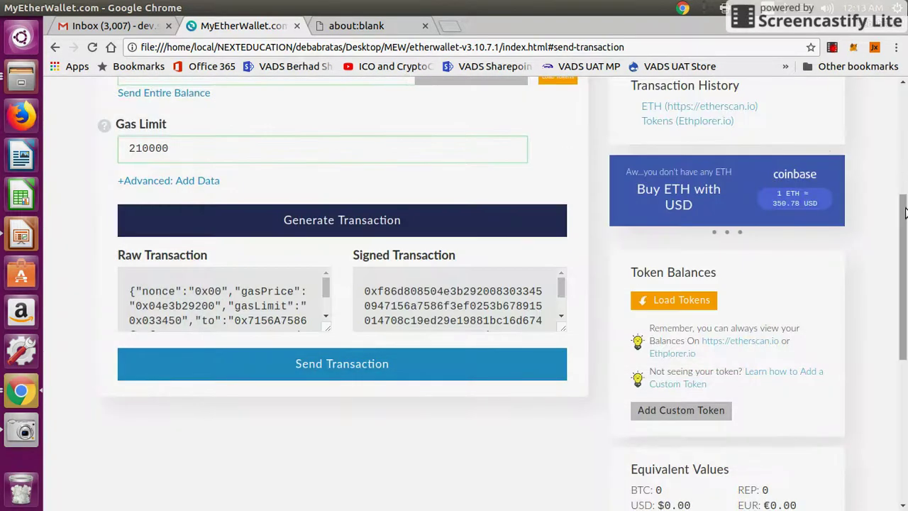
scroll(905, 176, "up", 3)
left_click_drag(905, 176, 905, 242)
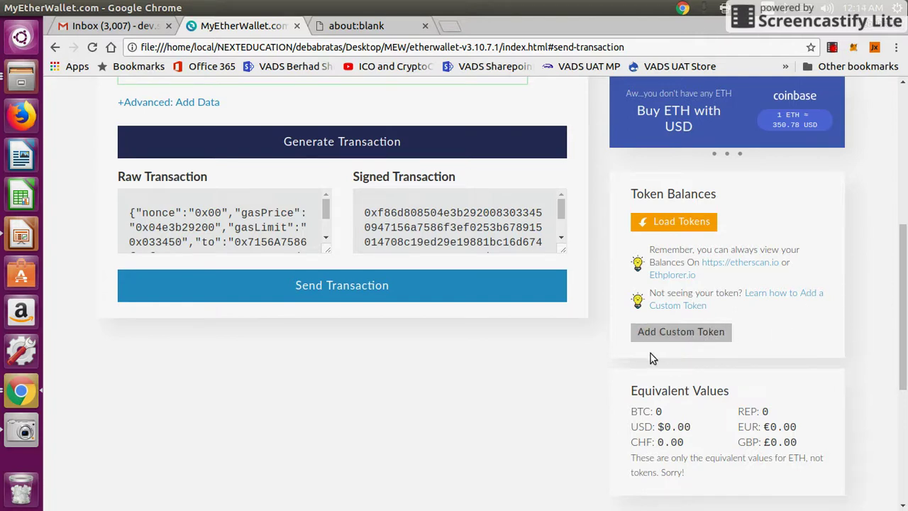
Open Add Custom Token and paste the CTX contract address copied from the email draft.
left_click(670, 336)
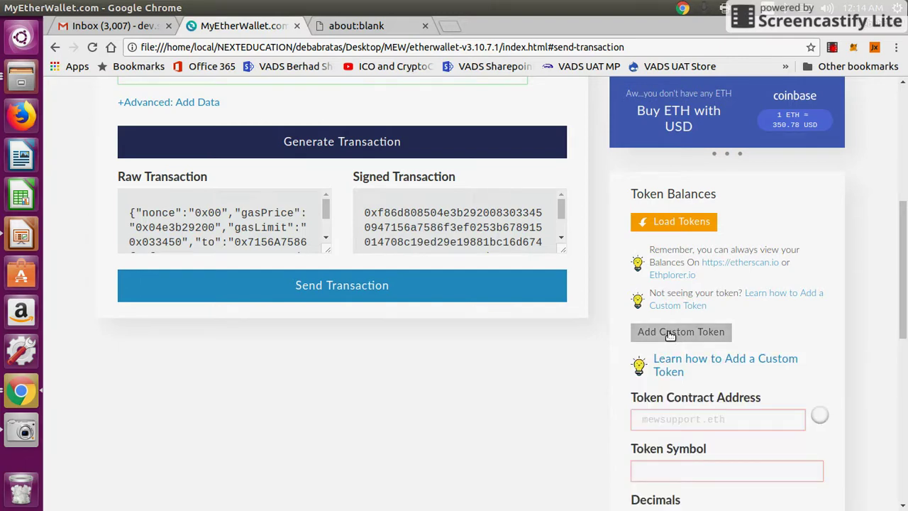
scroll(671, 334, "down", 4)
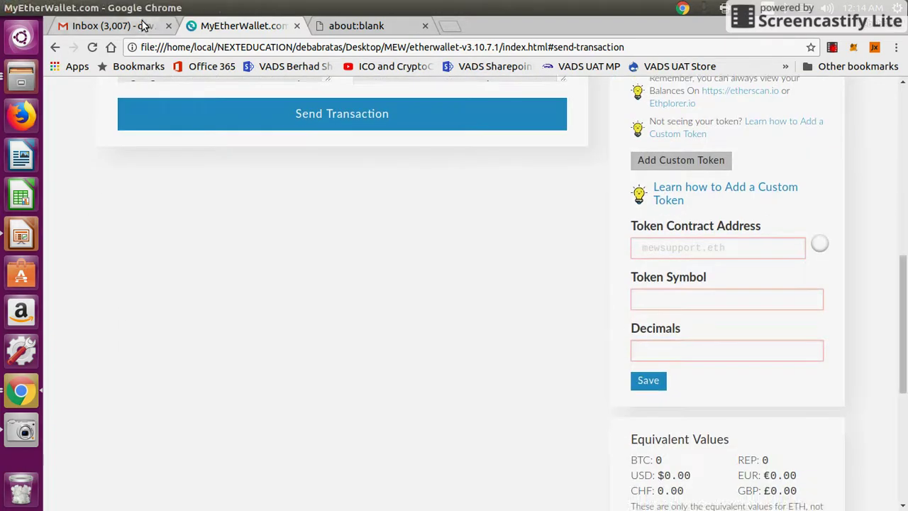
left_click(139, 26)
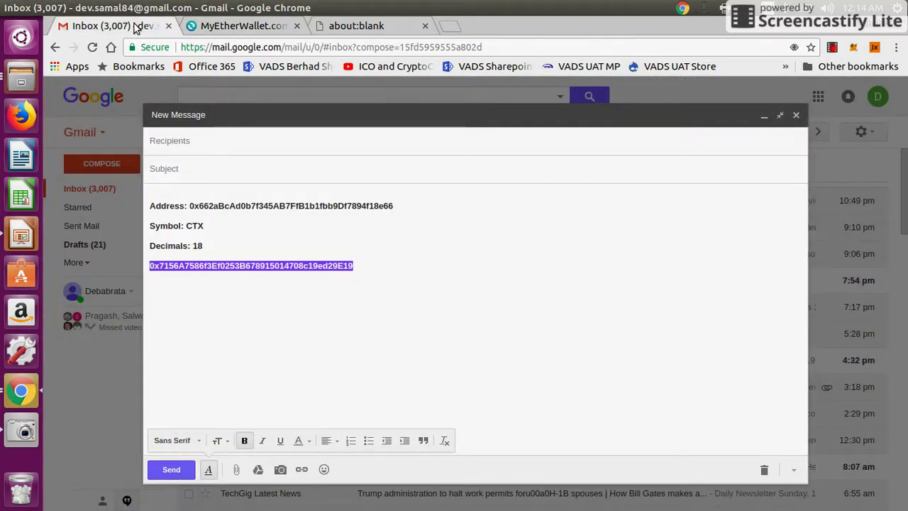
double_click(232, 206)
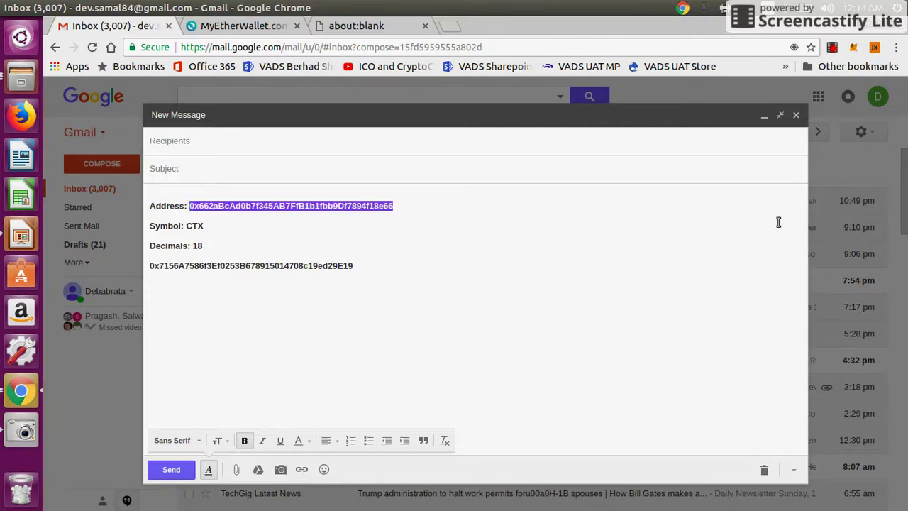
left_click(246, 26)
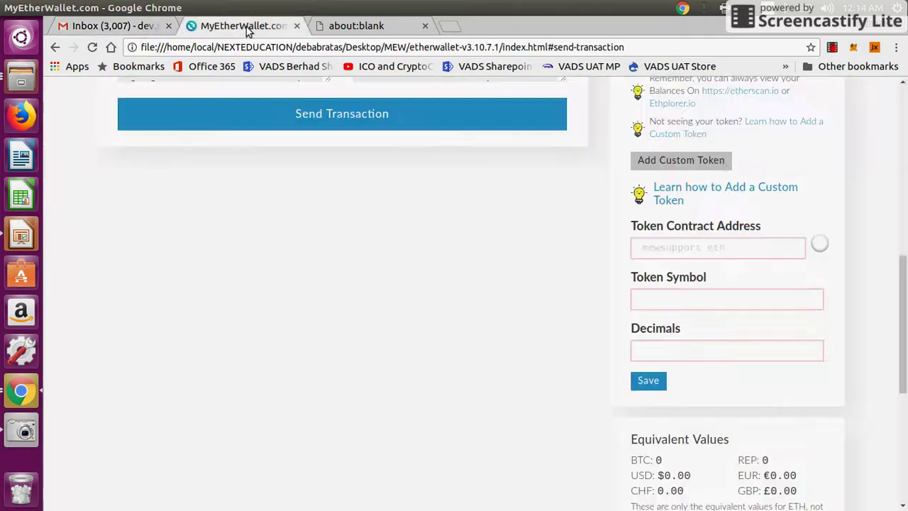
left_click(679, 248)
key("ctrl+v")
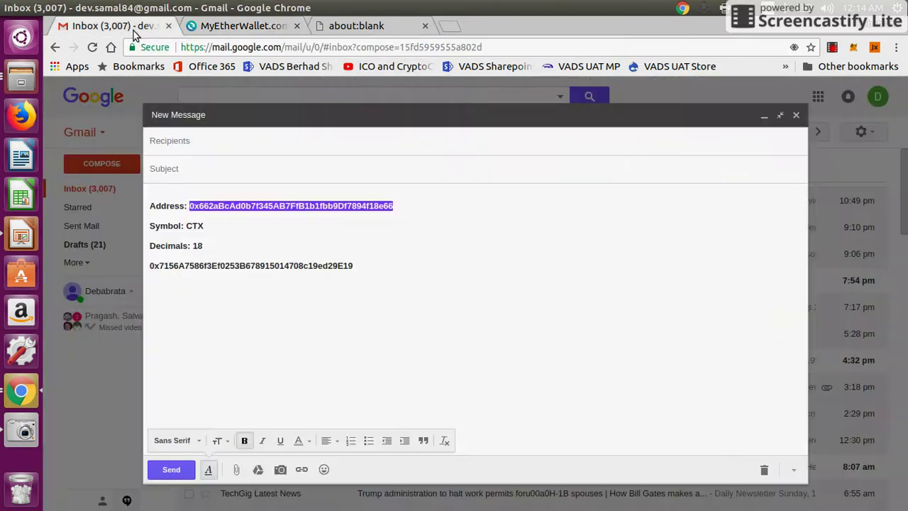
Enter token symbol CTX and 18 decimals, then save the custom token.
left_click(134, 27)
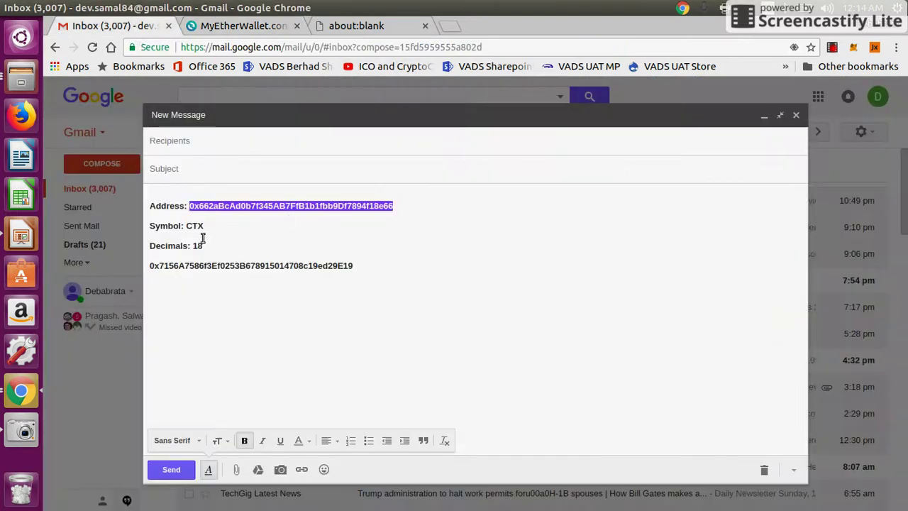
left_click(257, 30)
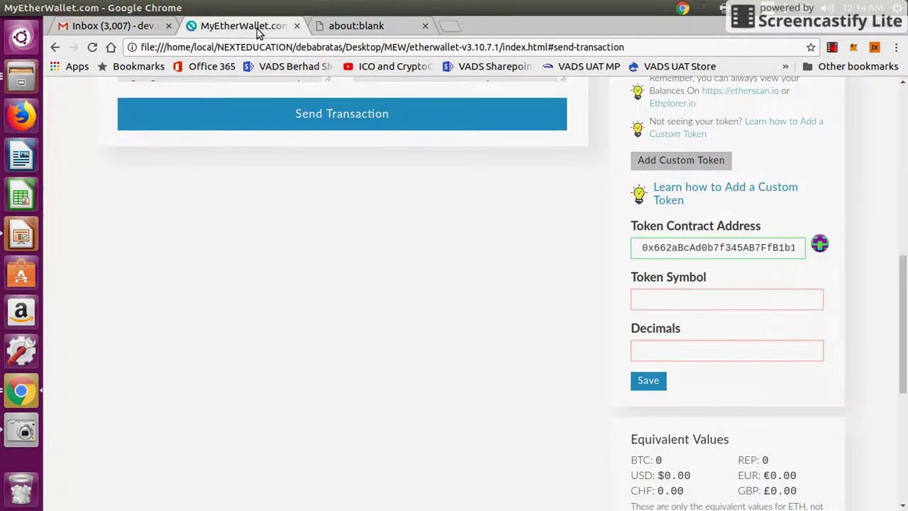
left_click(652, 306)
type("CTX")
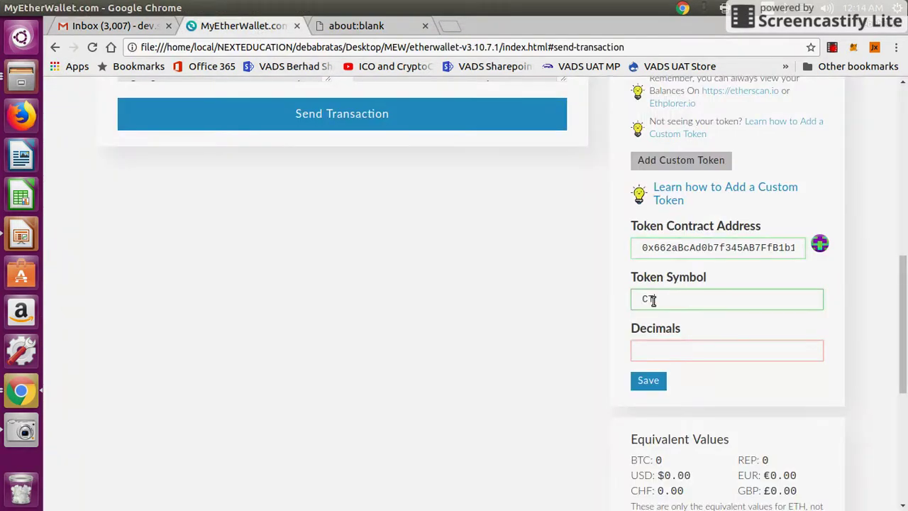
left_click(658, 347)
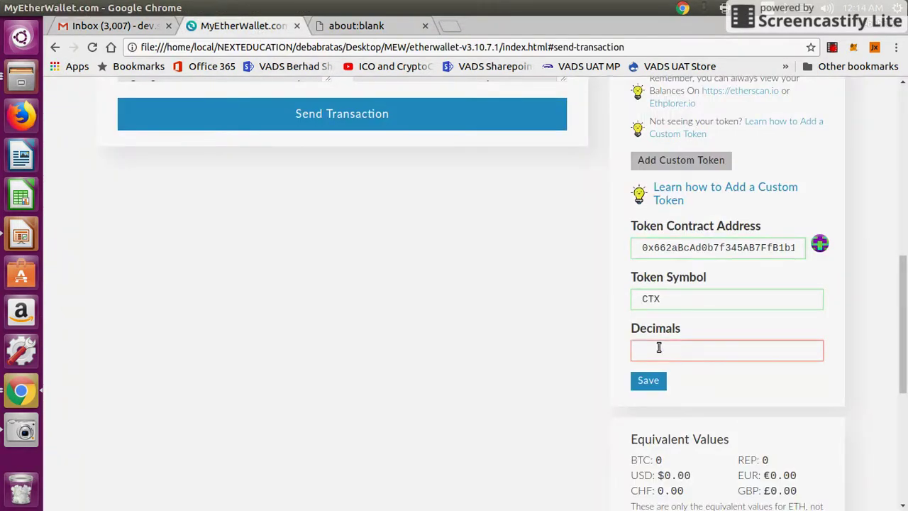
type("18")
left_click(654, 381)
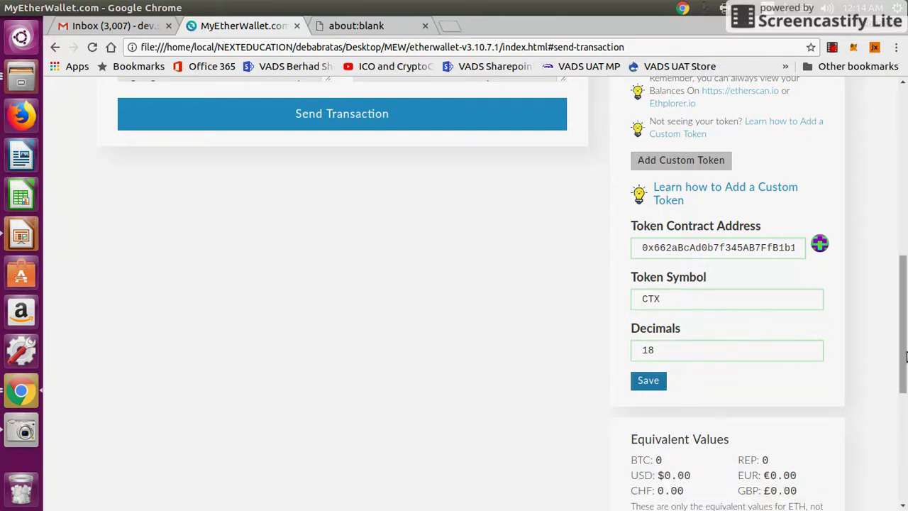
left_click_drag(905, 354, 906, 348)
scroll(724, 347, "up", 2)
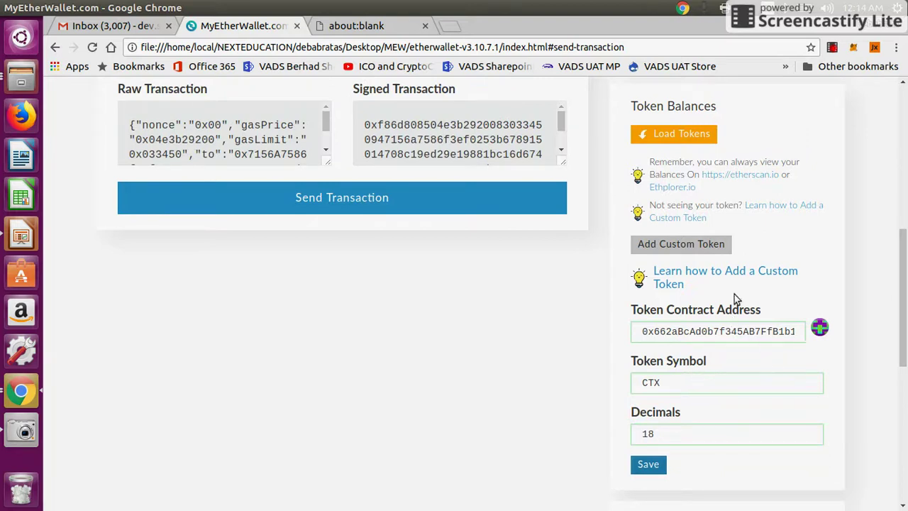
scroll(904, 274, "up", 2)
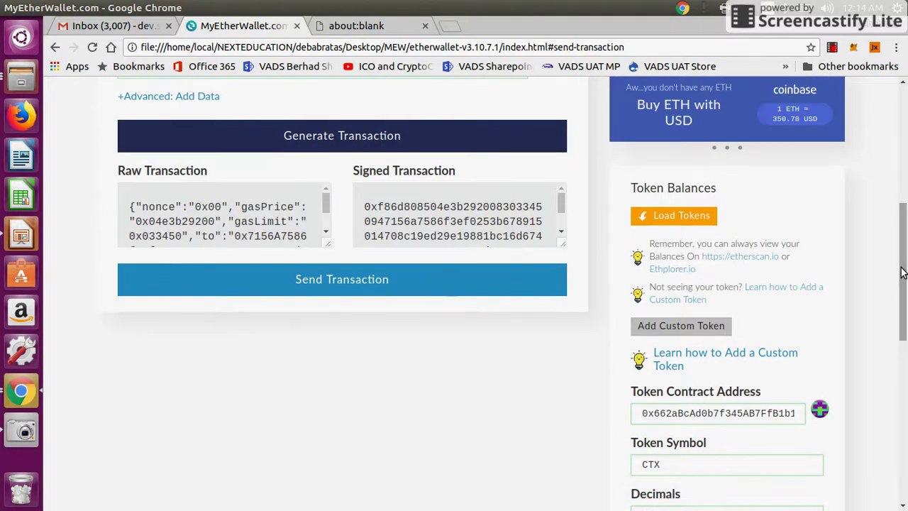
Load Token Balances and show the token list, checking CTX and others read 0.
left_click(682, 218)
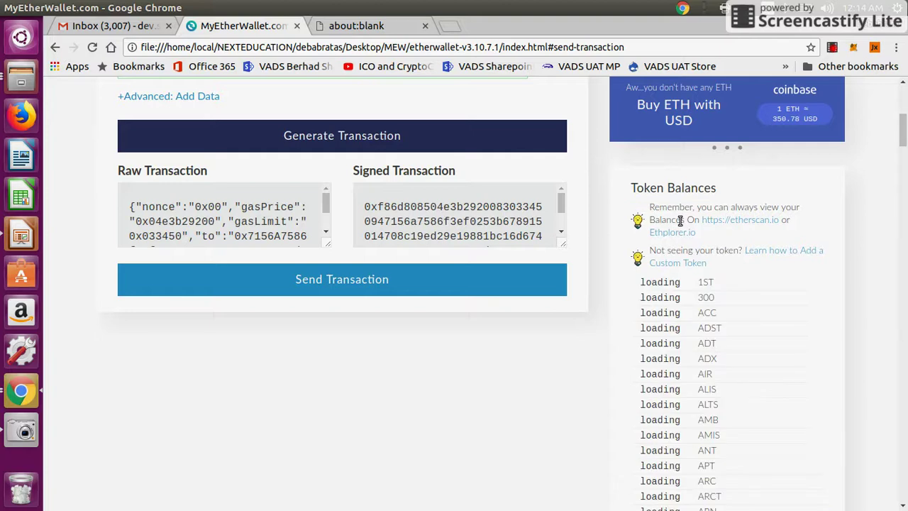
left_click_drag(903, 135, 906, 197)
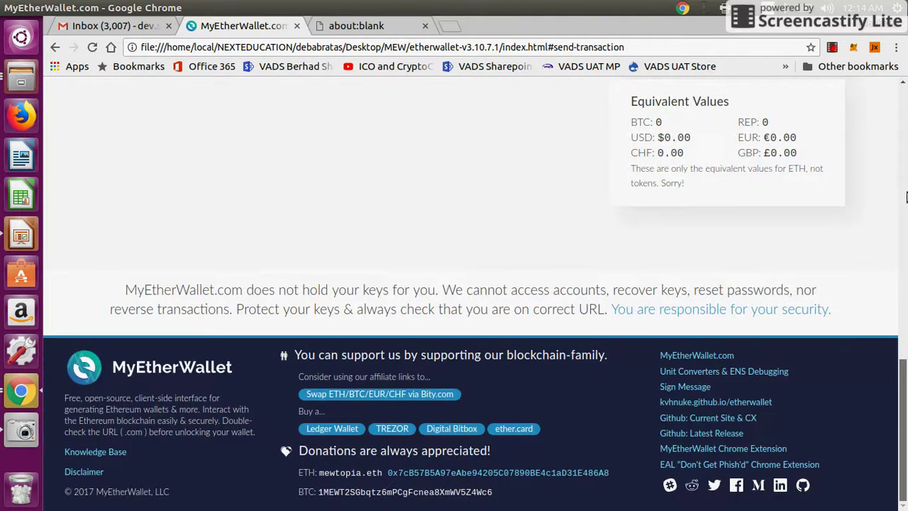
left_click_drag(907, 163, 902, 242)
left_click(664, 258)
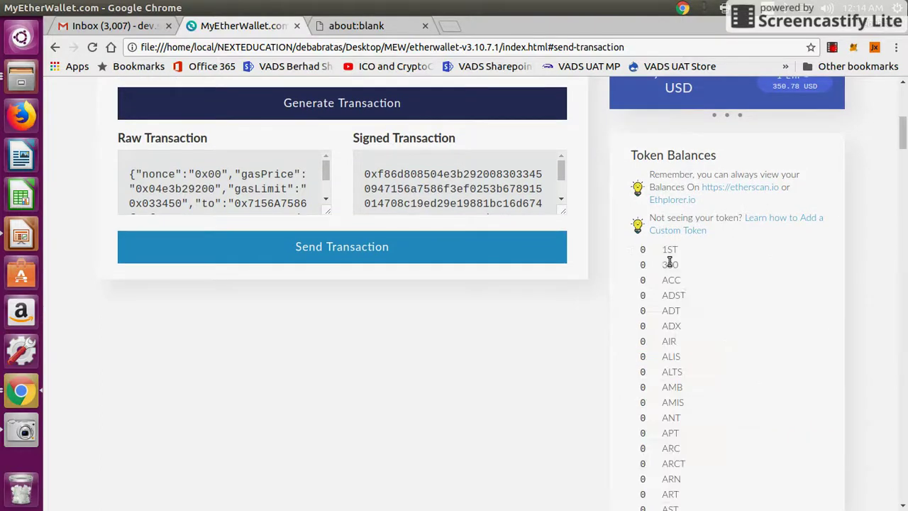
left_click_drag(903, 145, 903, 204)
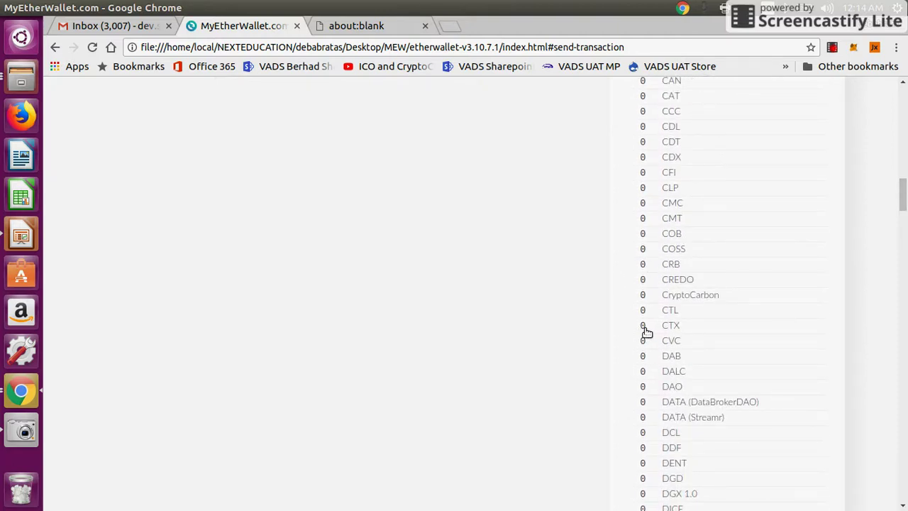
left_click_drag(905, 210, 903, 110)
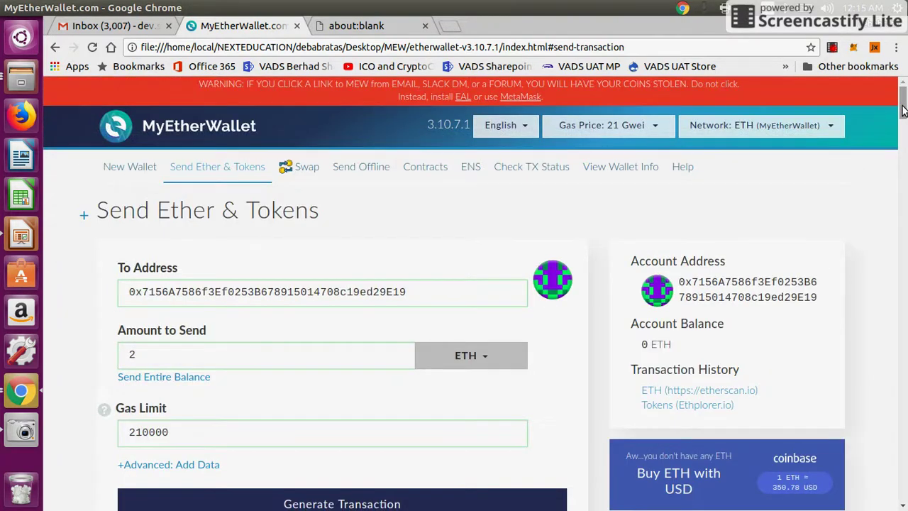